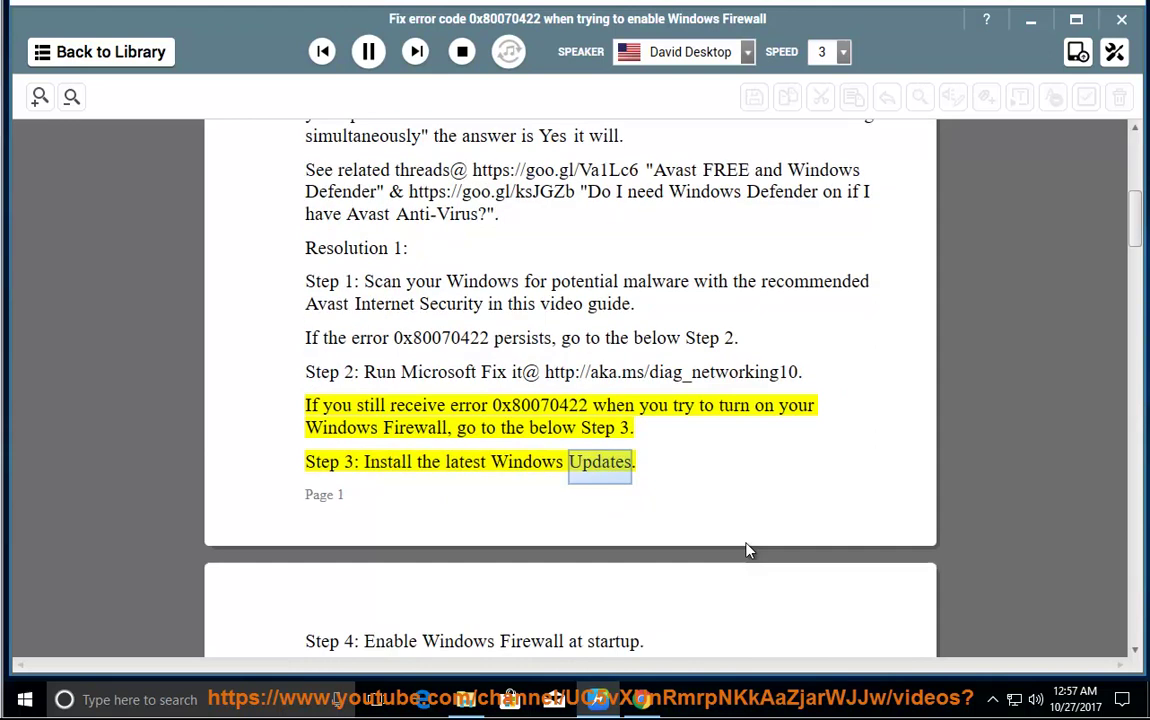
Pause the read-aloud after Step 3 and highlight the Windows Updates instruction.
click(366, 55)
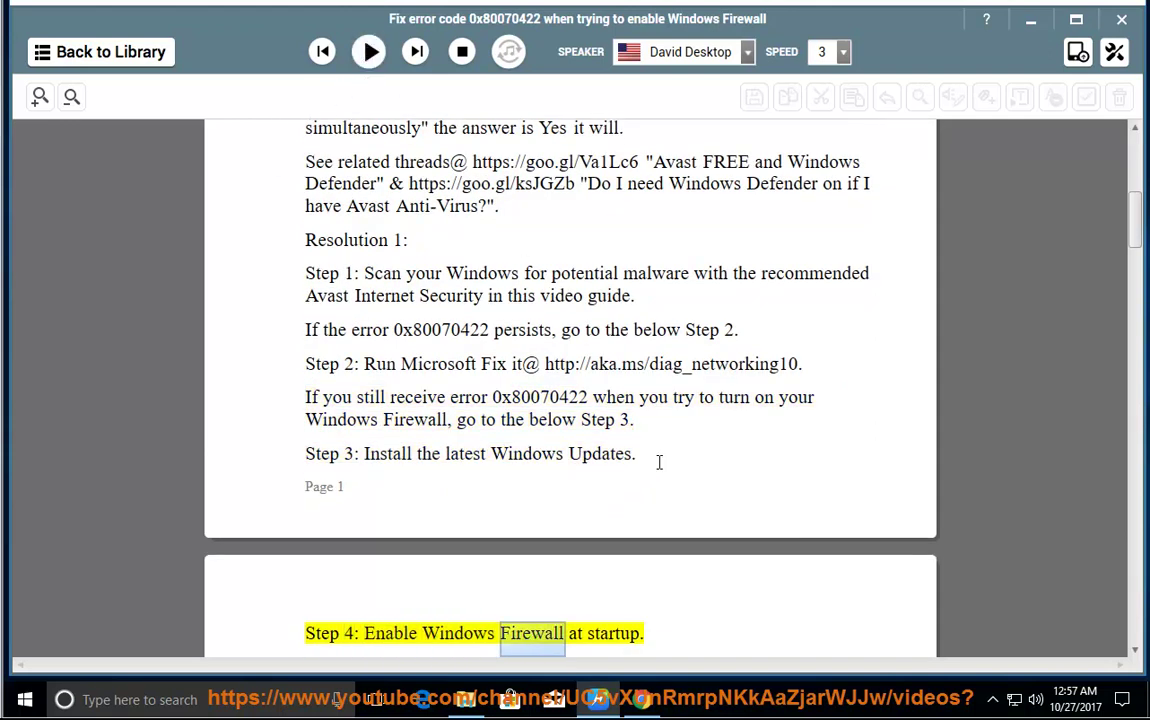
drag(660, 462, 405, 455)
Check Windows Update status under Update & security, close Settings, and resume reading aloud.
click(25, 699)
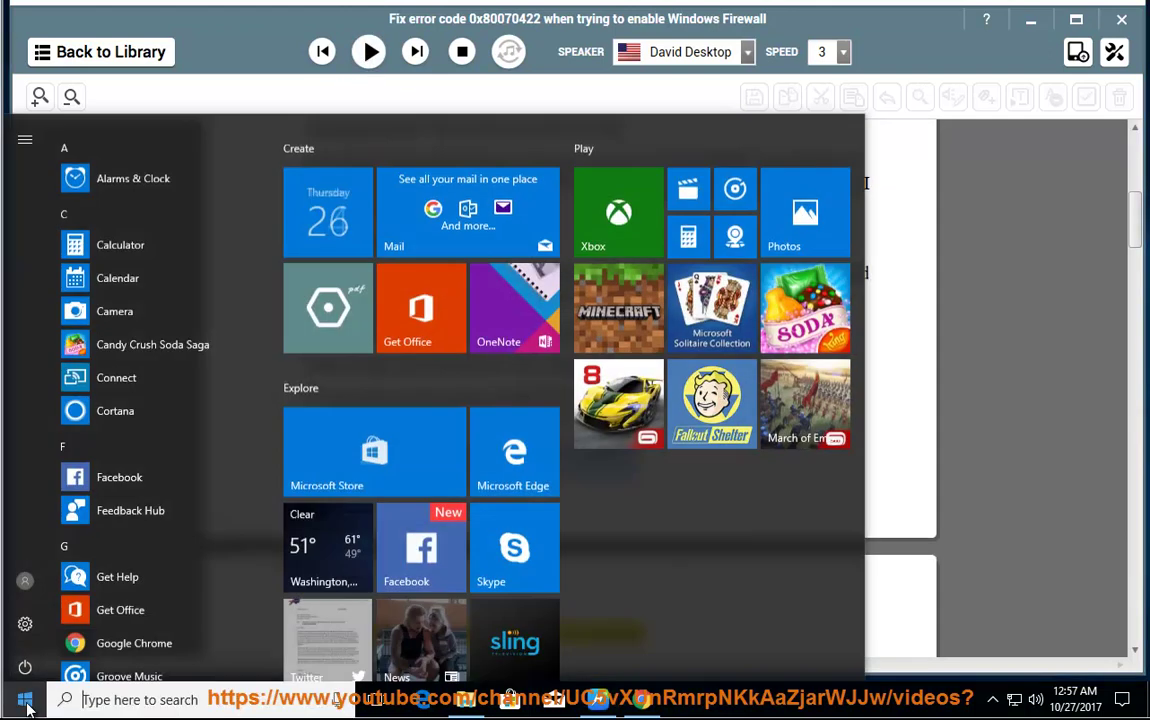
click(25, 616)
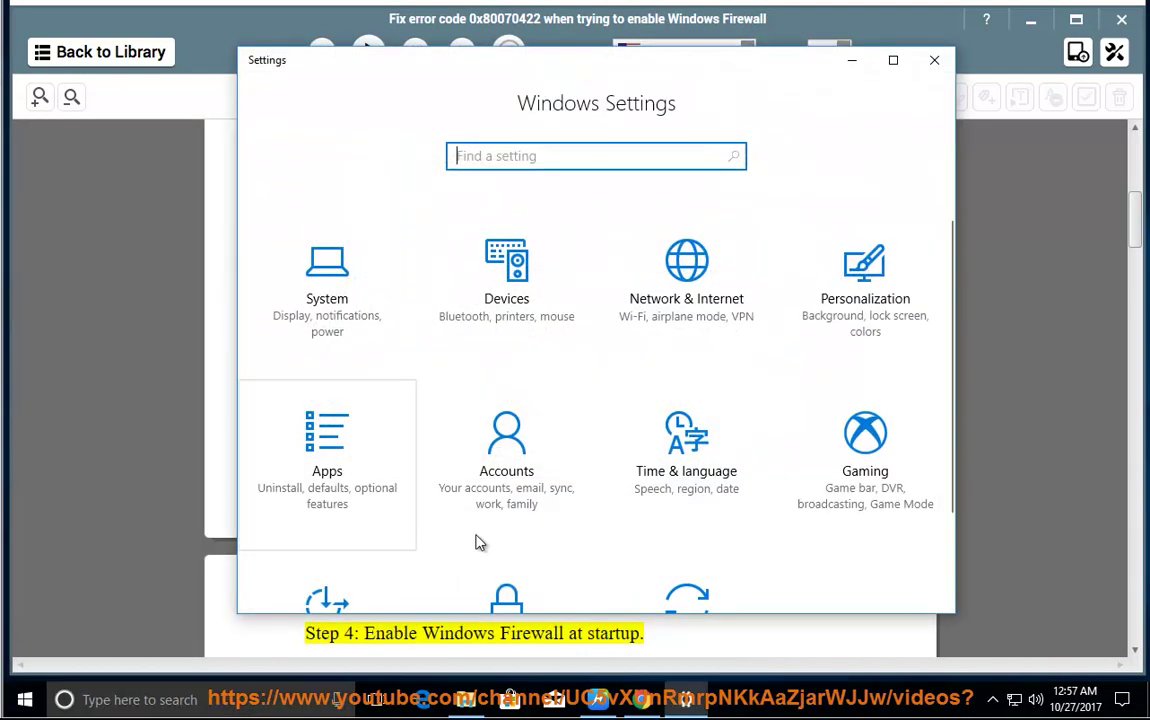
scroll(700, 520, down, 2)
click(684, 494)
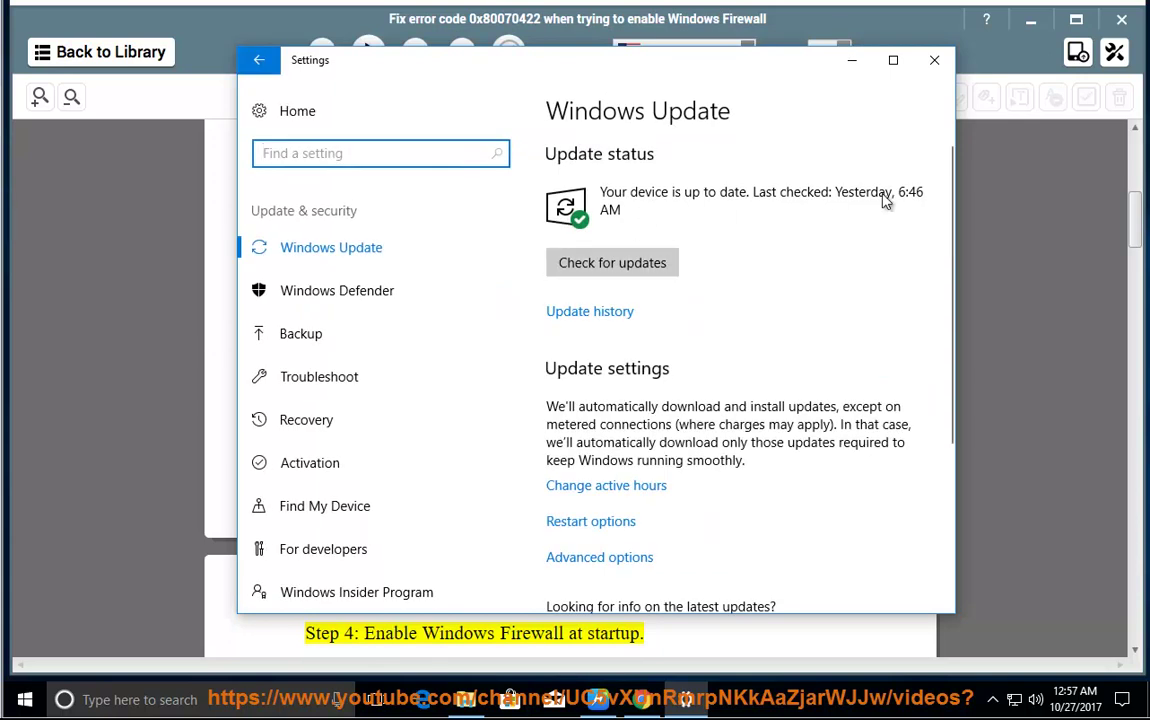
click(934, 60)
key(ctrl+space)
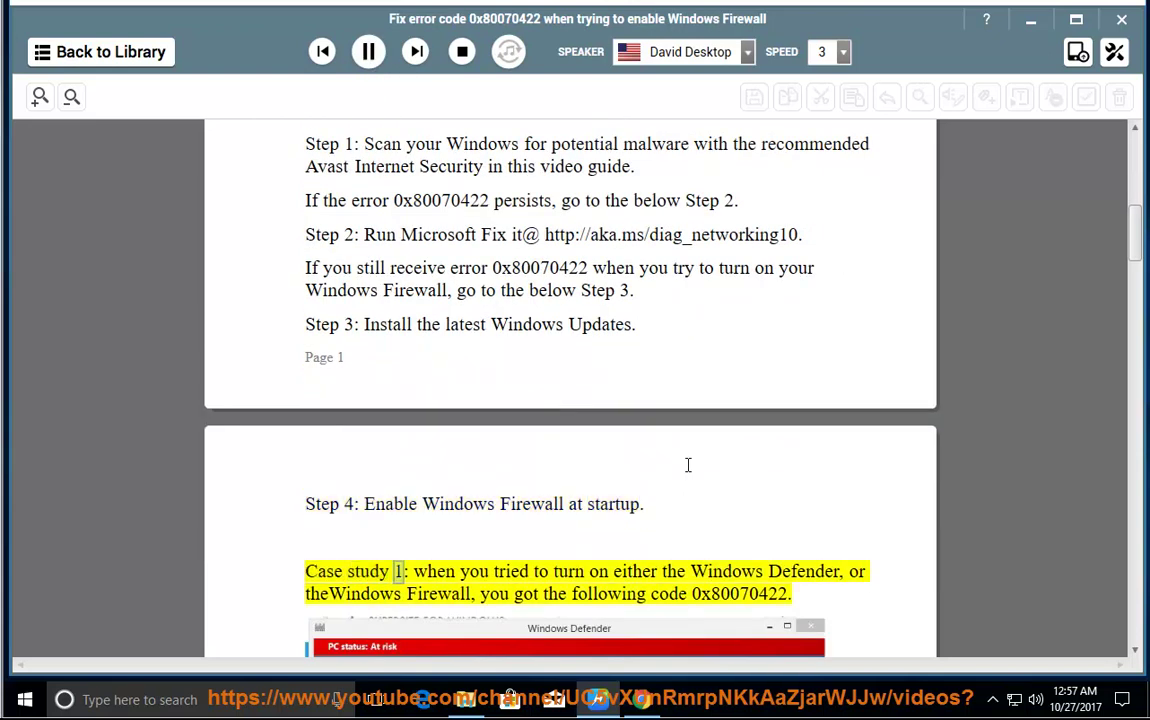
Pause reading at Step 4 and highlight 'Enable Windows Firewall at startup.'.
click(369, 52)
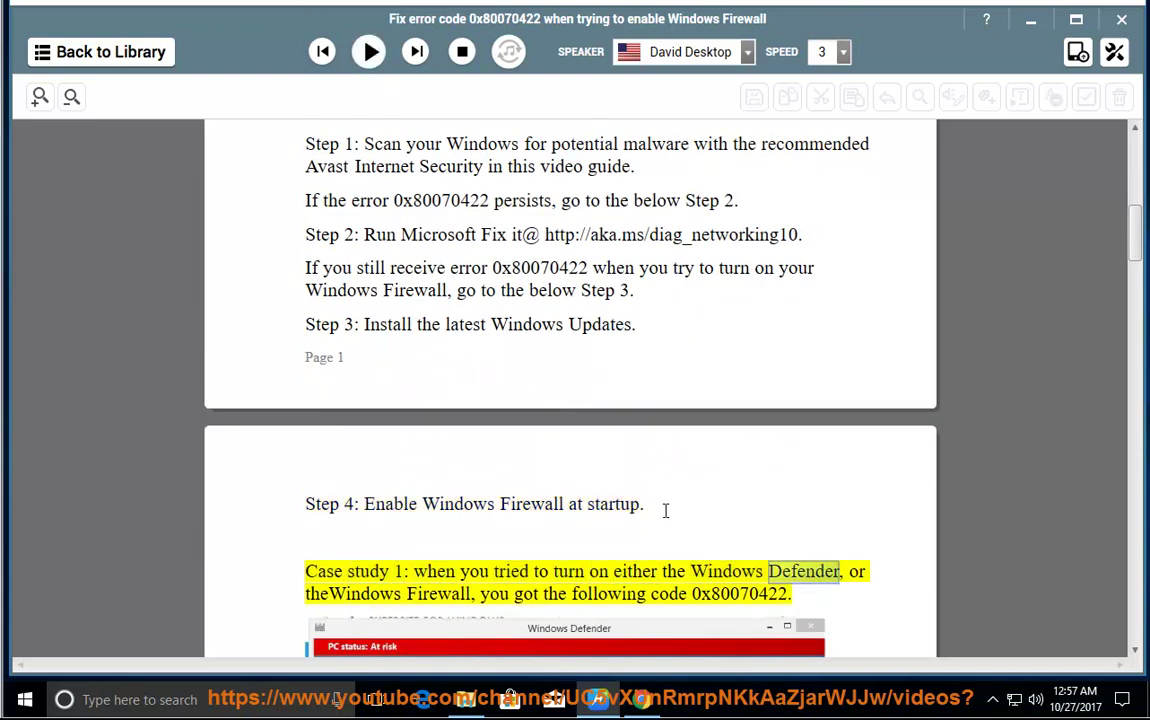
drag(665, 511, 372, 491)
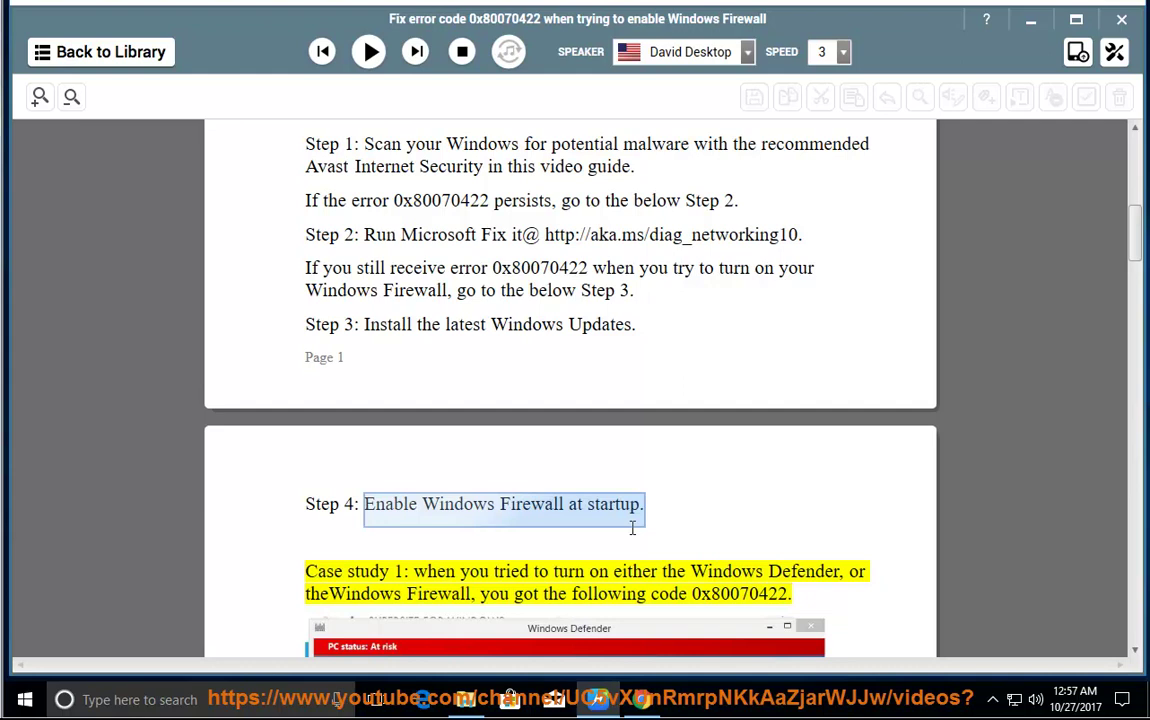
Open Computer Management from This PC and select Windows Firewall in the Services list.
click(1028, 24)
right_click(28, 38)
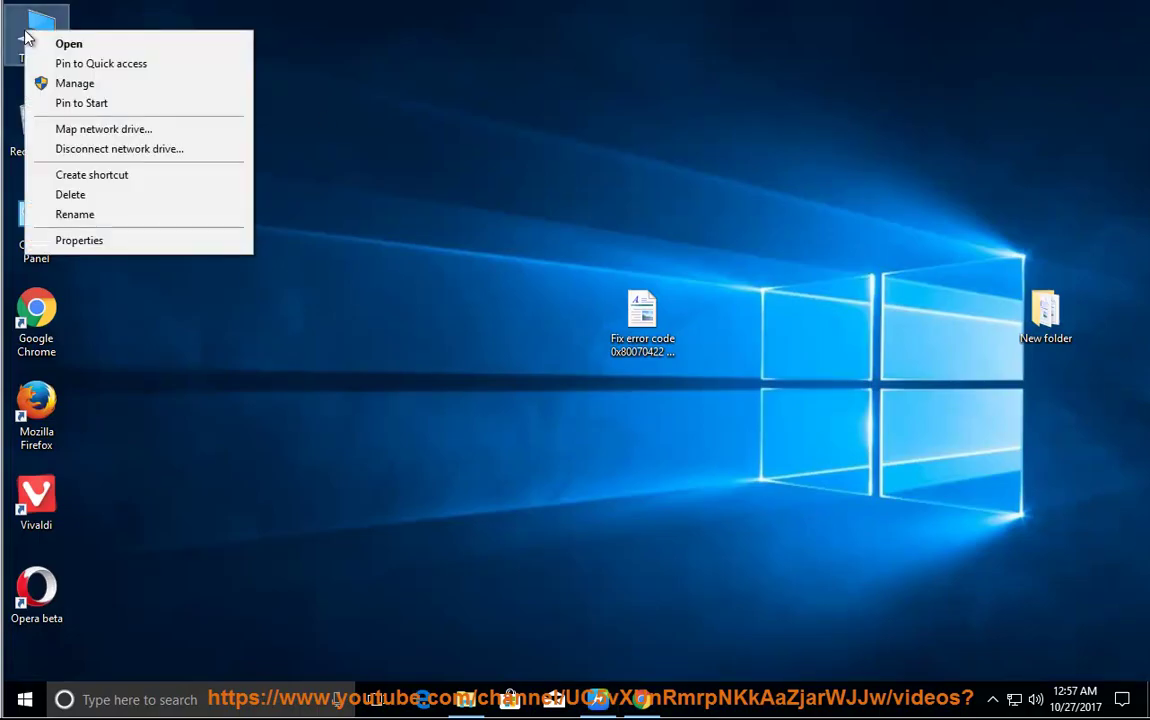
click(140, 84)
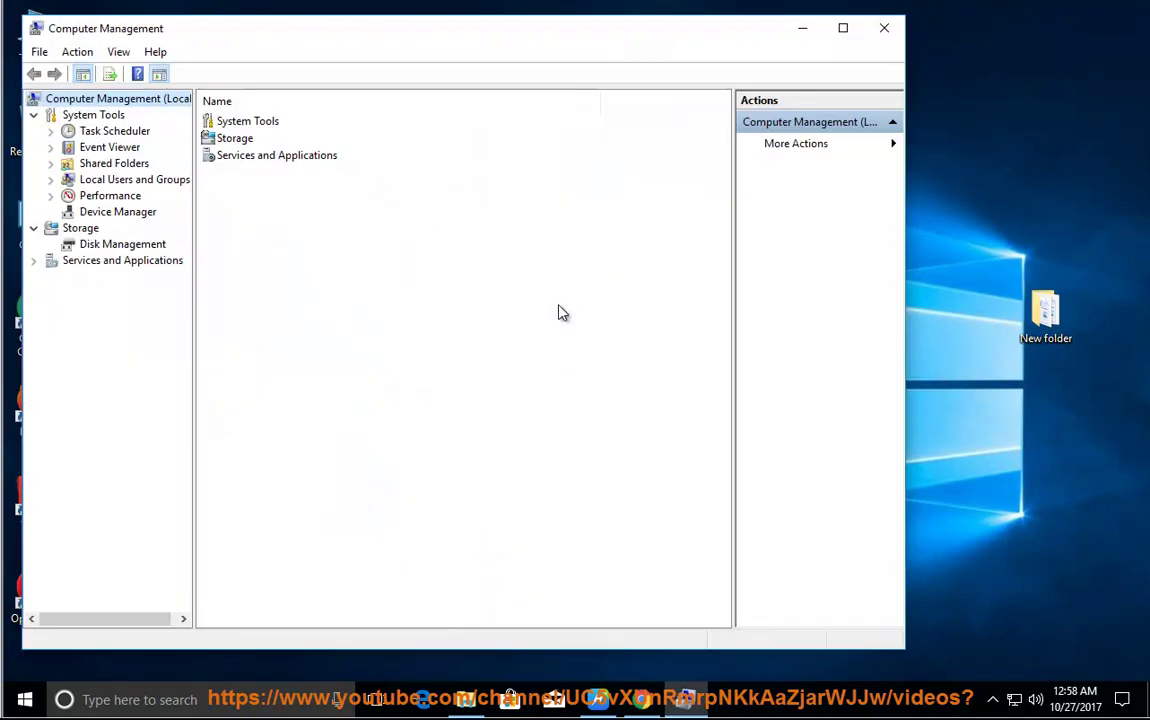
click(34, 262)
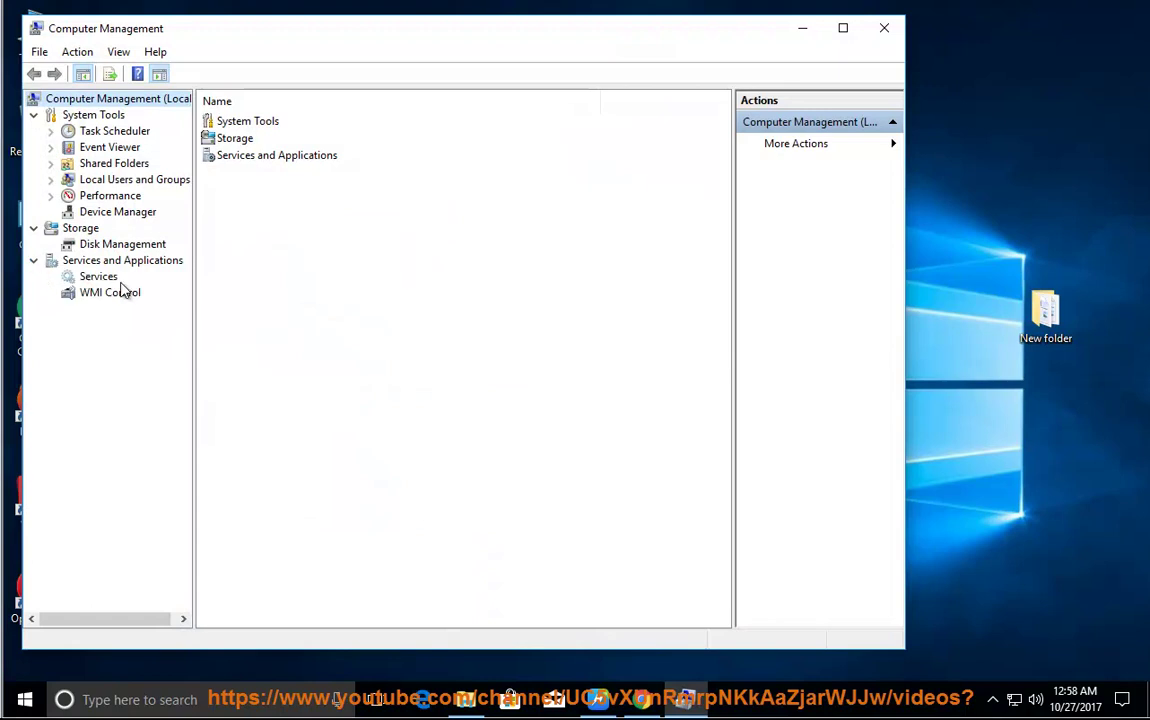
click(100, 277)
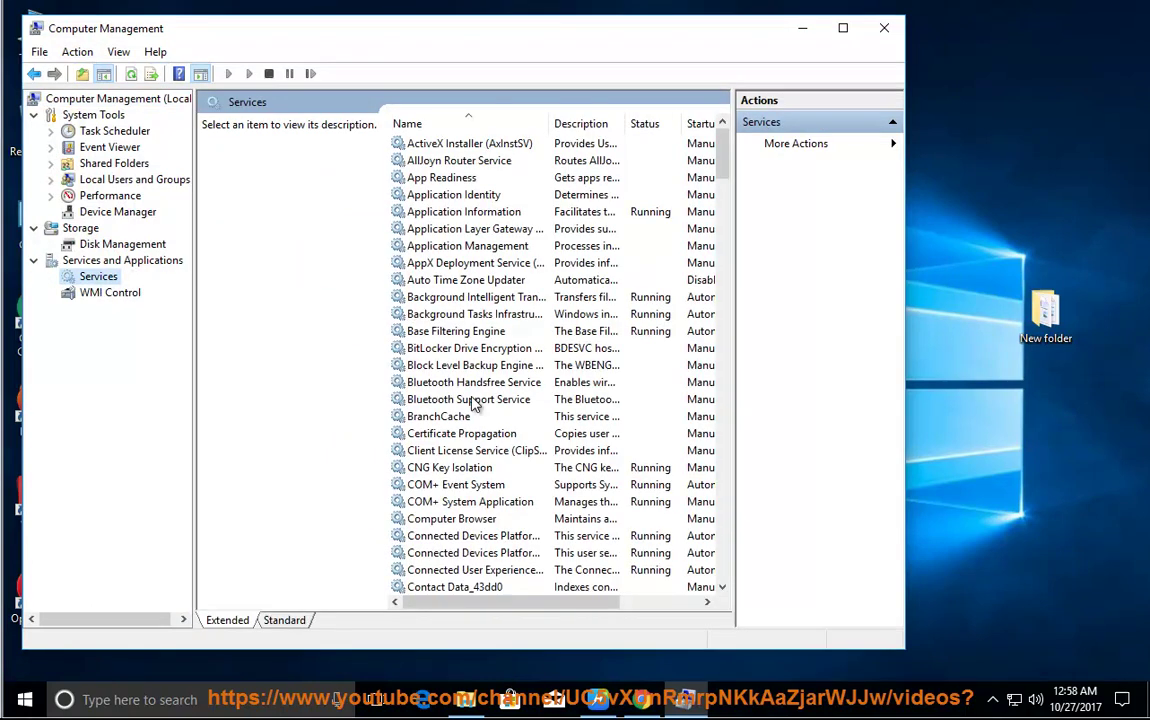
click(470, 417)
key(w)
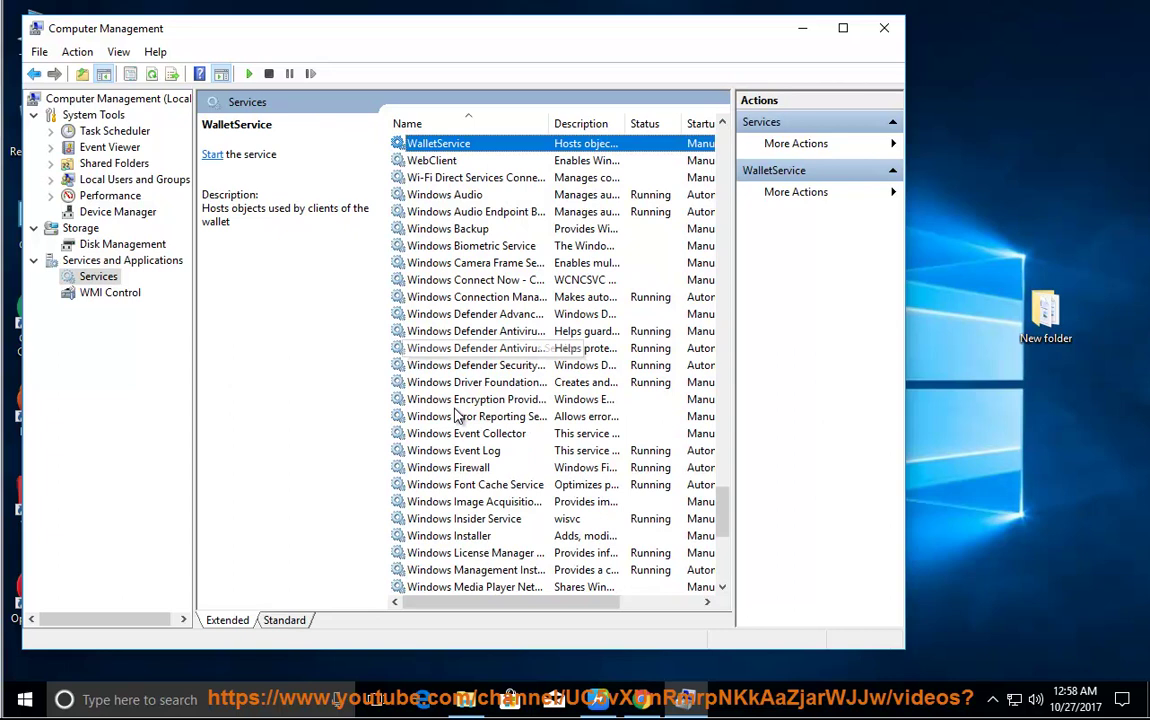
click(470, 469)
Set the Windows Firewall service startup type to Automatic and confirm with OK.
right_click(490, 475)
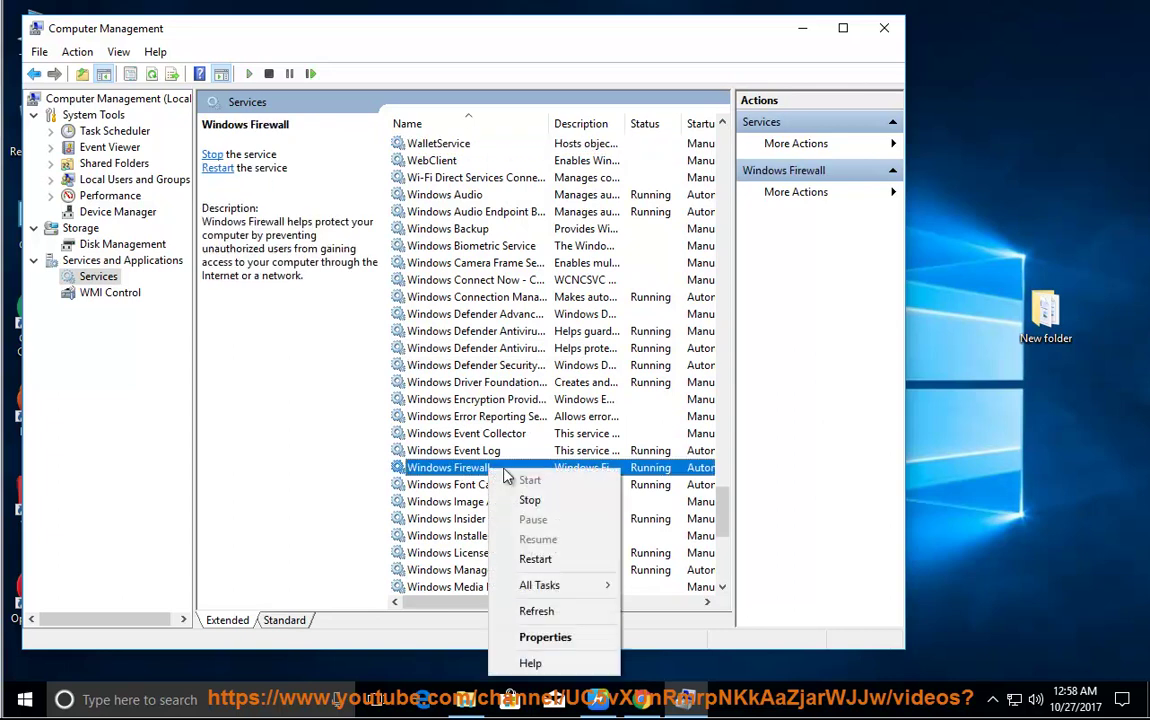
click(528, 634)
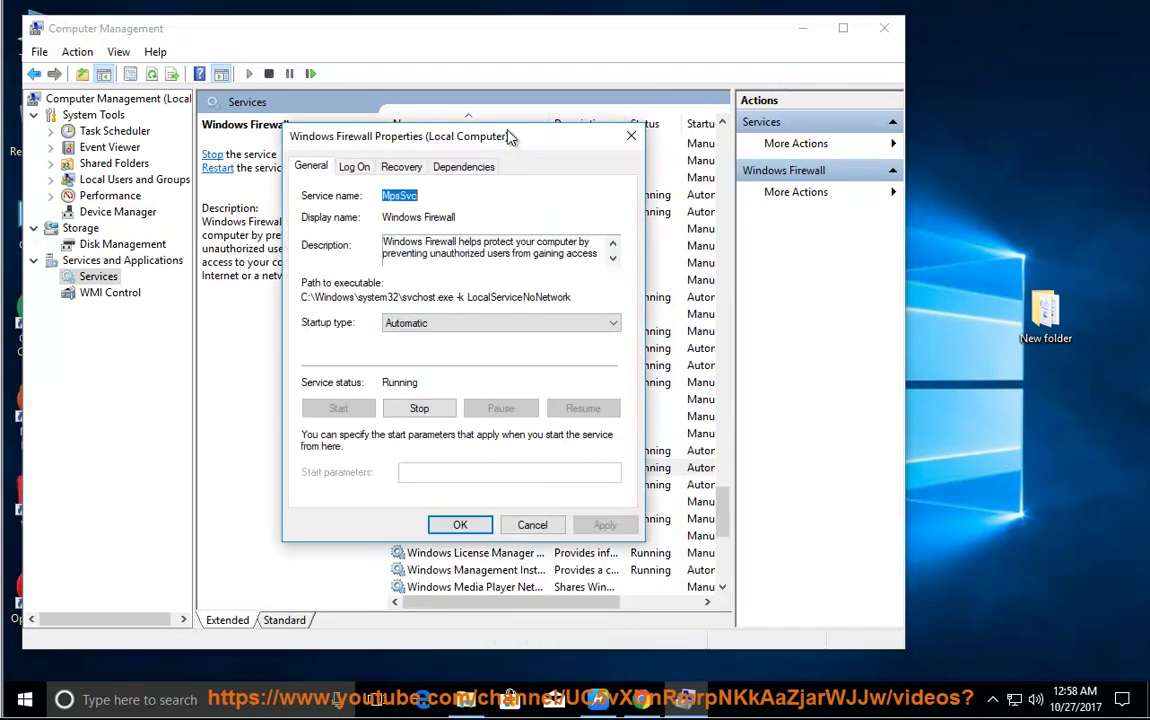
drag(510, 137, 813, 202)
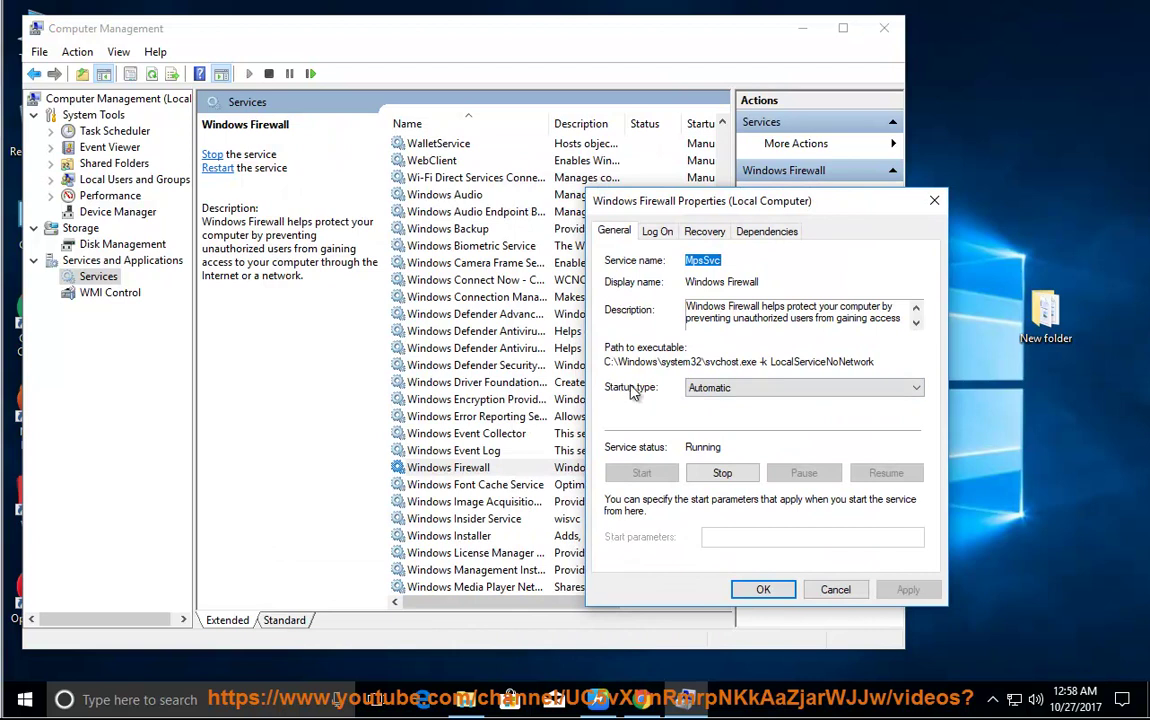
click(728, 392)
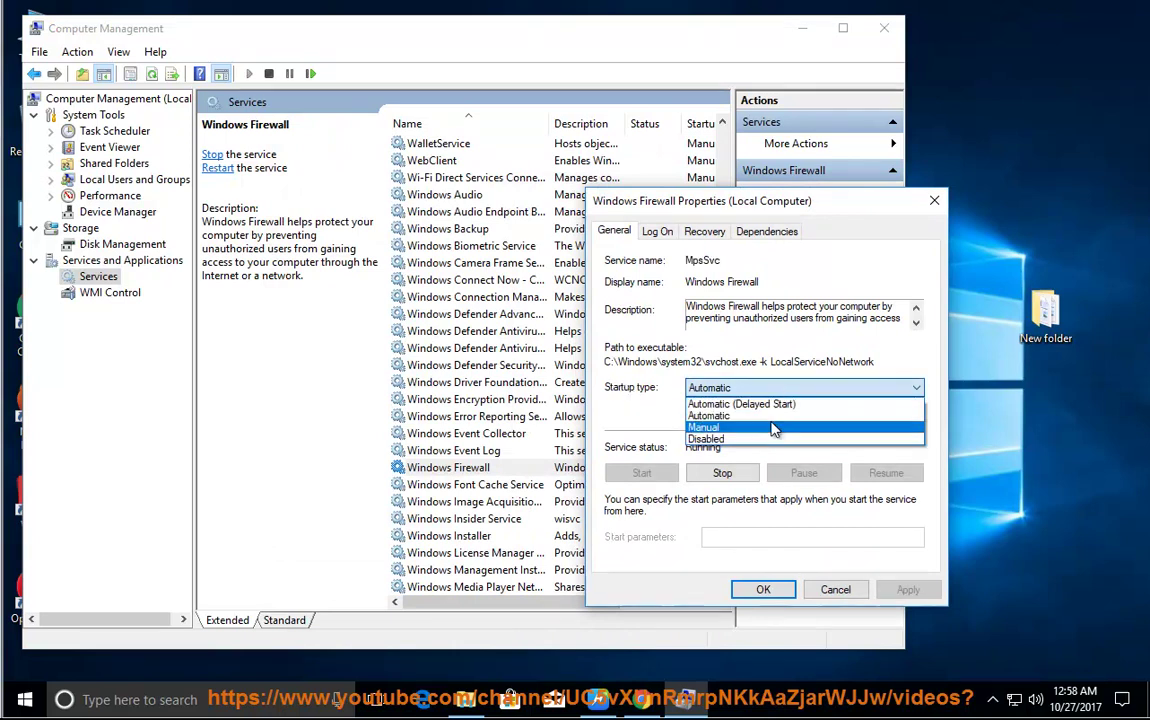
click(765, 425)
click(760, 388)
click(700, 414)
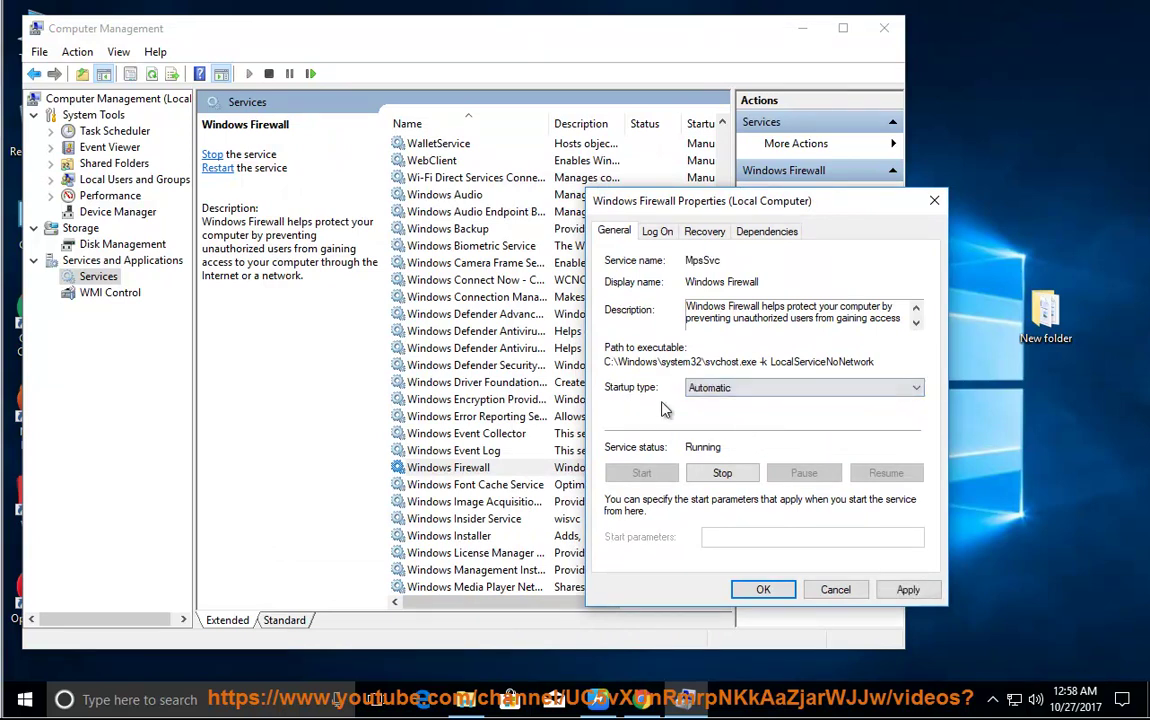
click(760, 590)
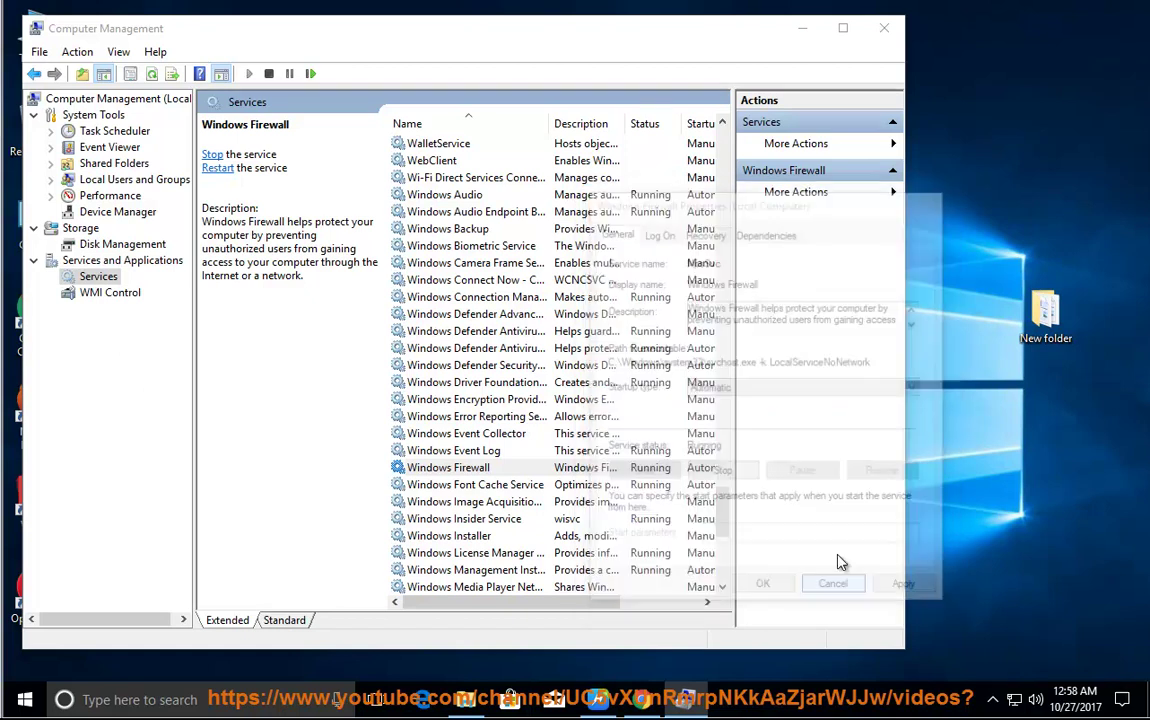
Read the Defender service method aloud, pause, and highlight the step locating the Defender service.
click(802, 30)
click(553, 699)
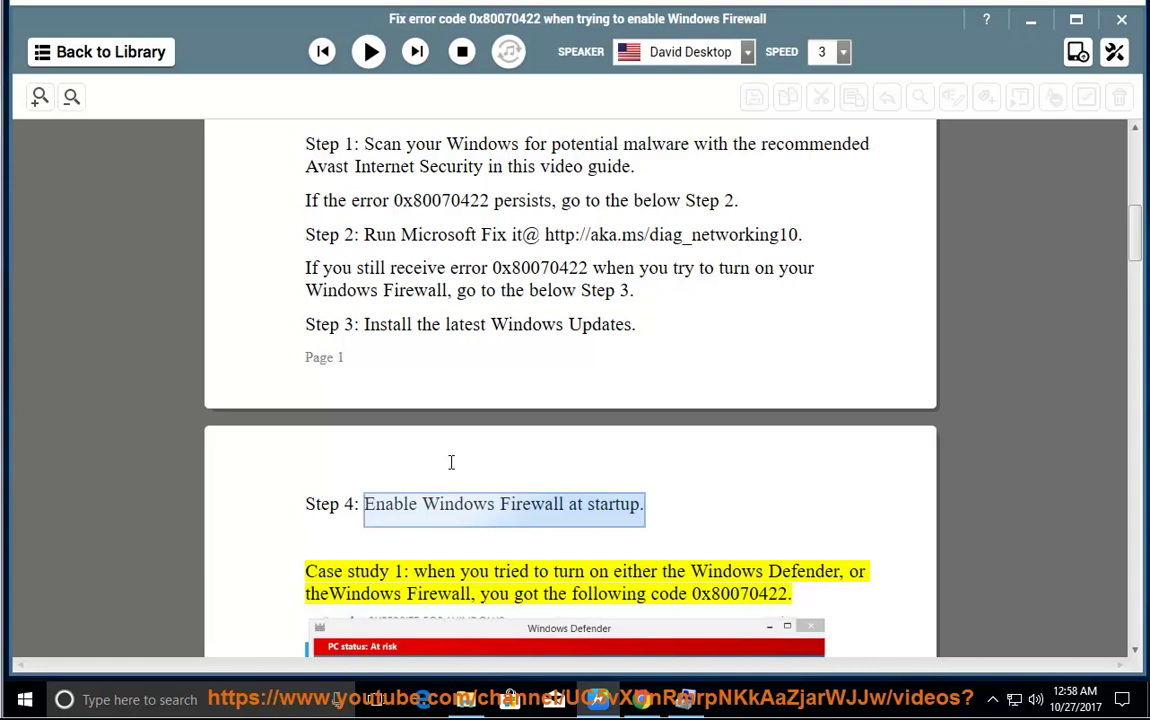
click(369, 51)
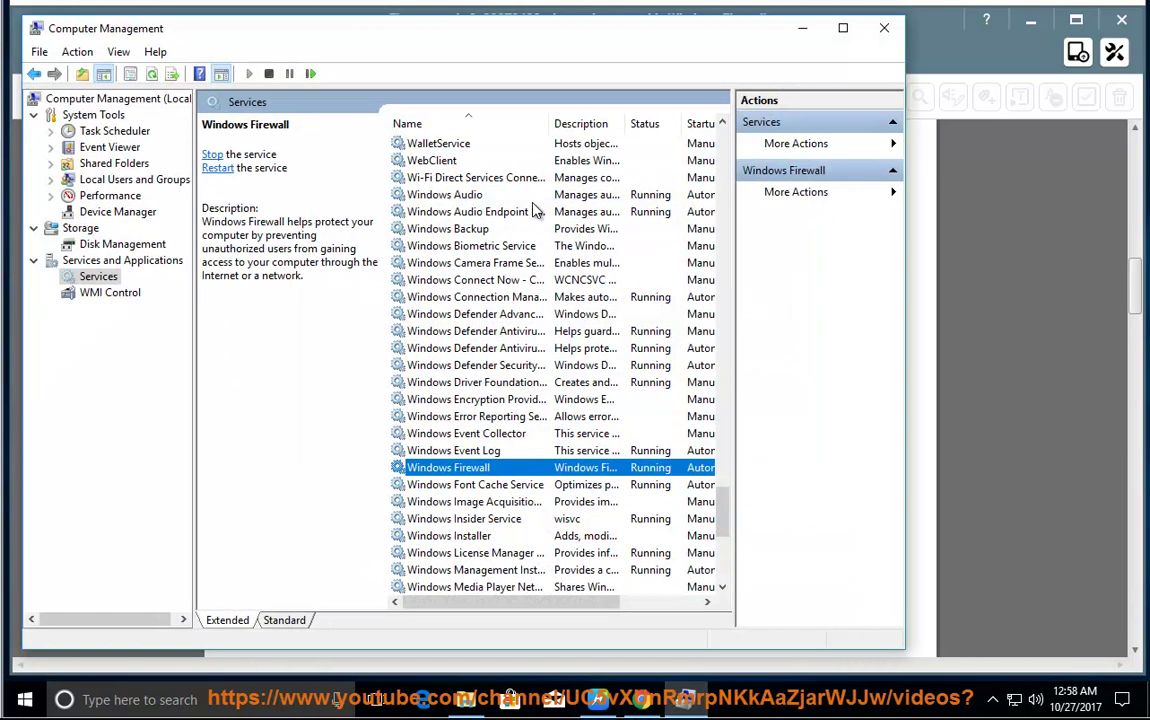
click(802, 28)
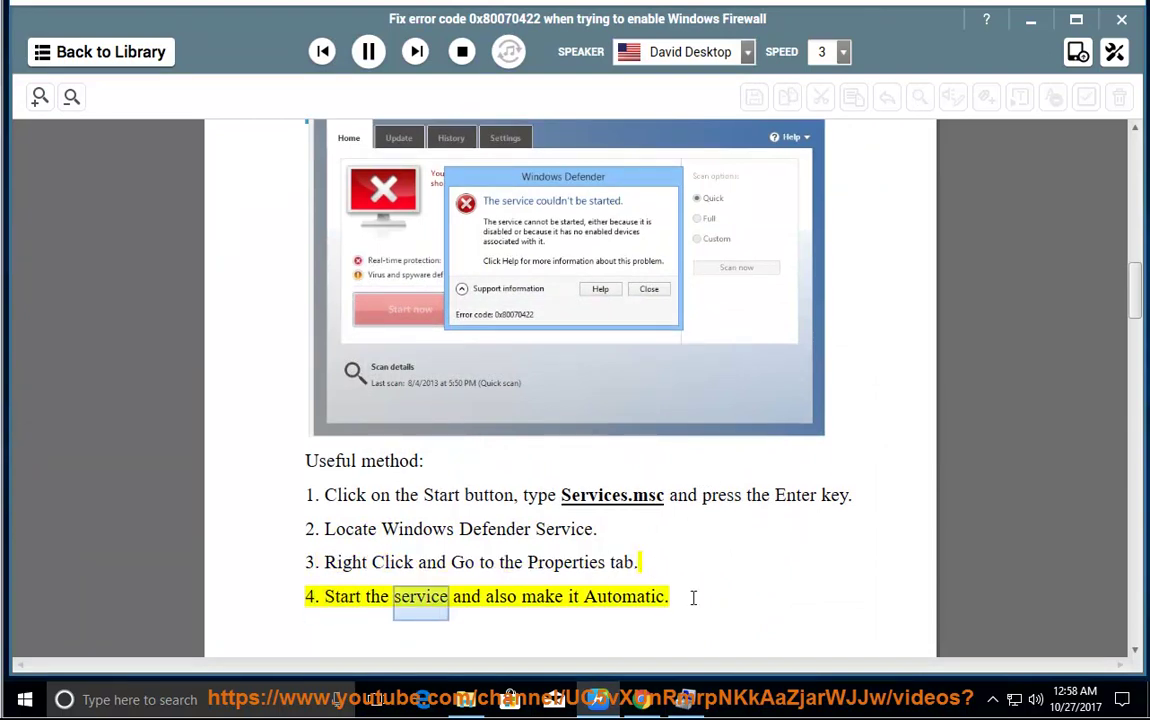
click(369, 55)
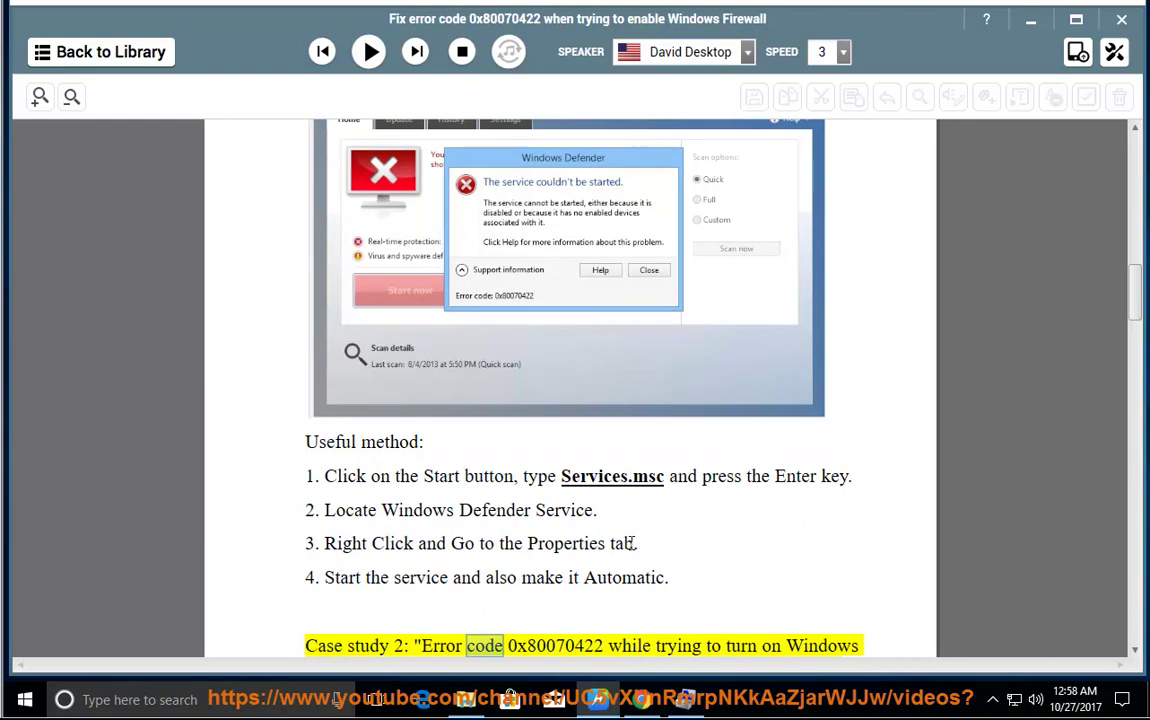
drag(597, 511, 352, 511)
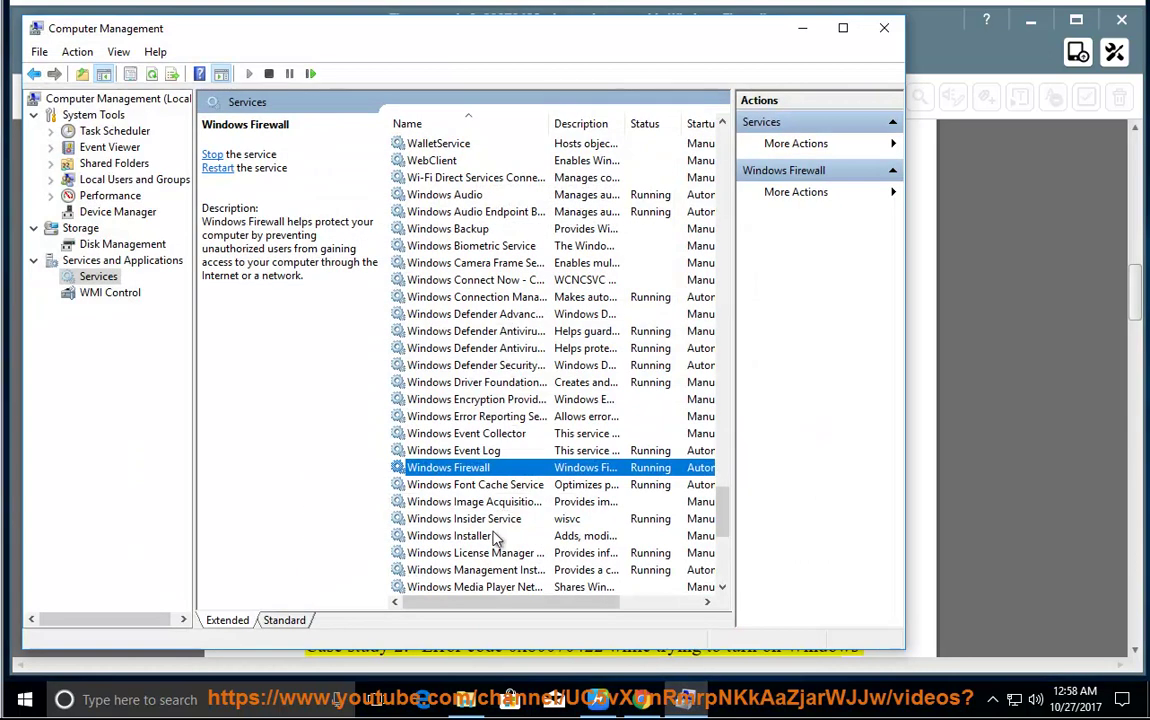
key(Down)
key(Down)
key(Down)
key(Down)
key(Down)
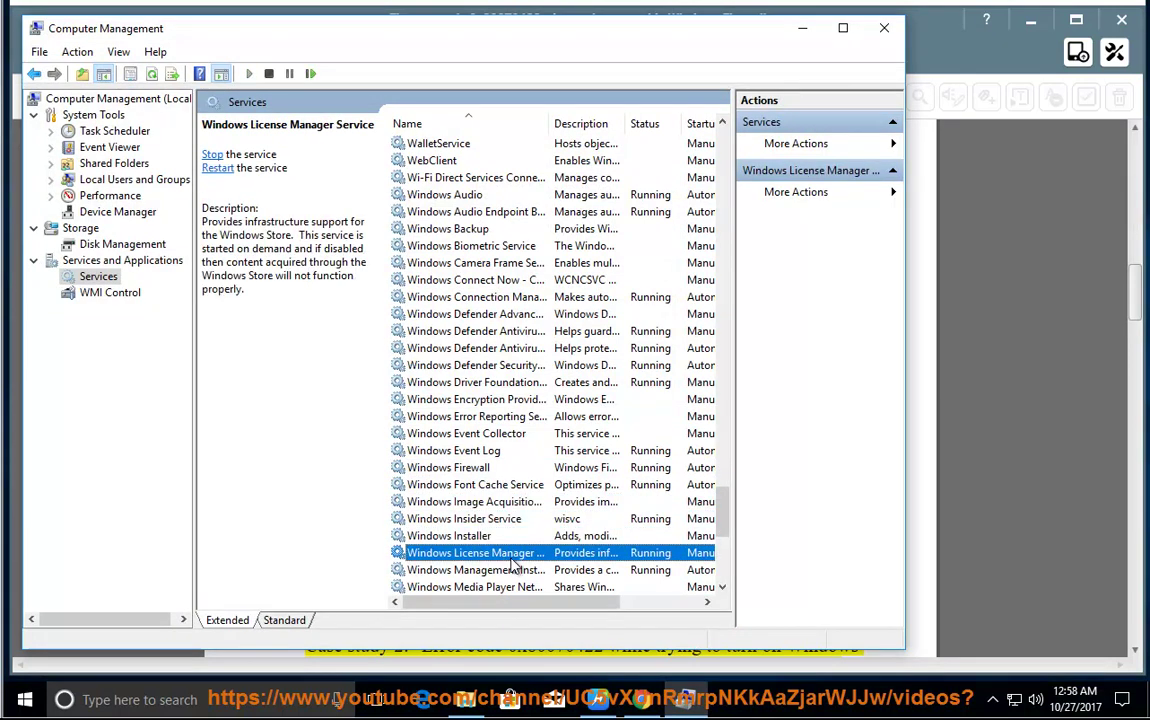
scroll(519, 553, down, 2)
scroll(521, 549, up, 2)
click(474, 316)
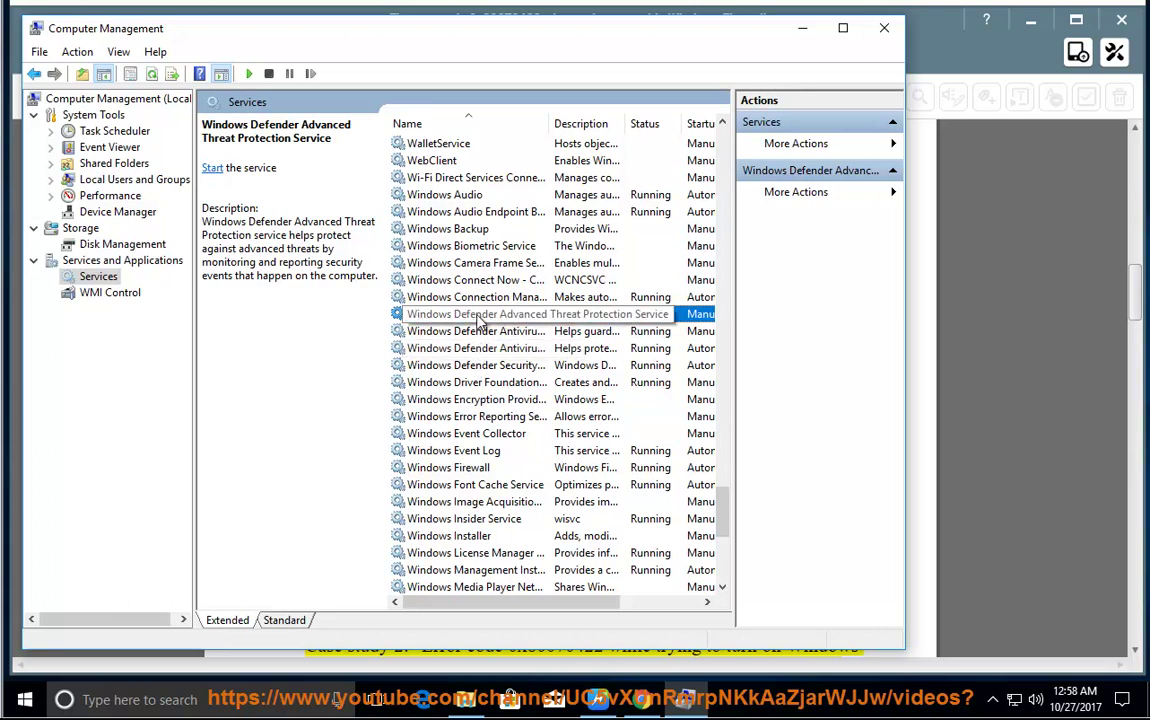
double_click(474, 316)
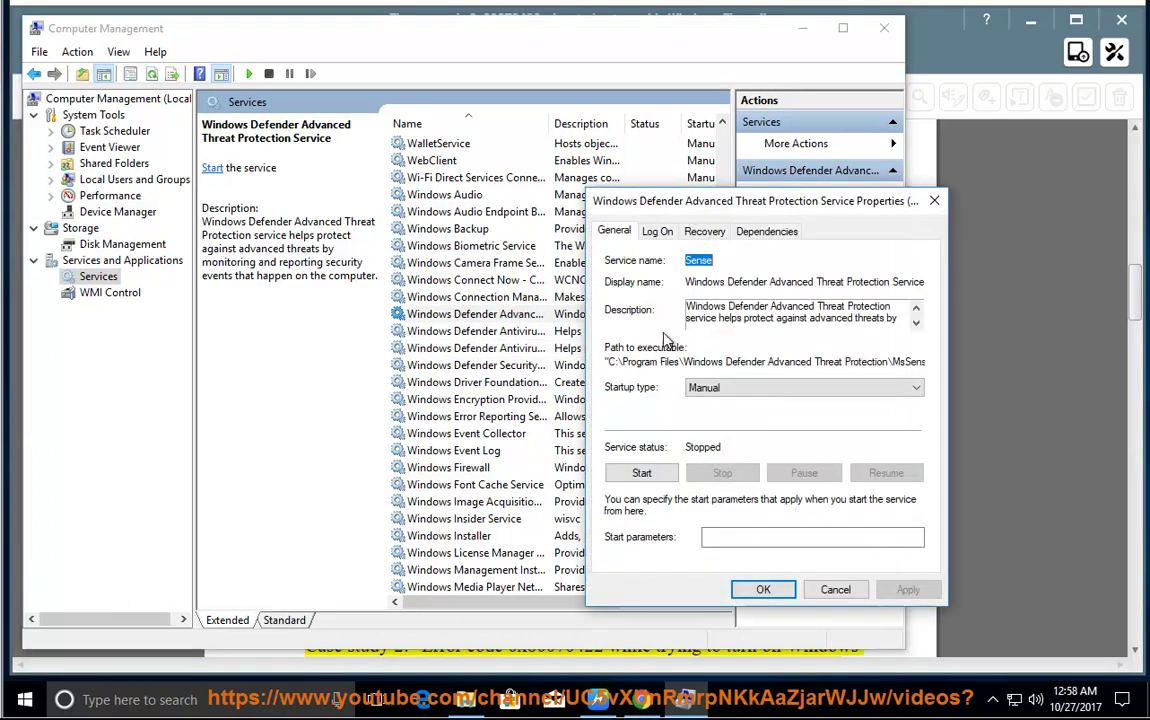
click(731, 389)
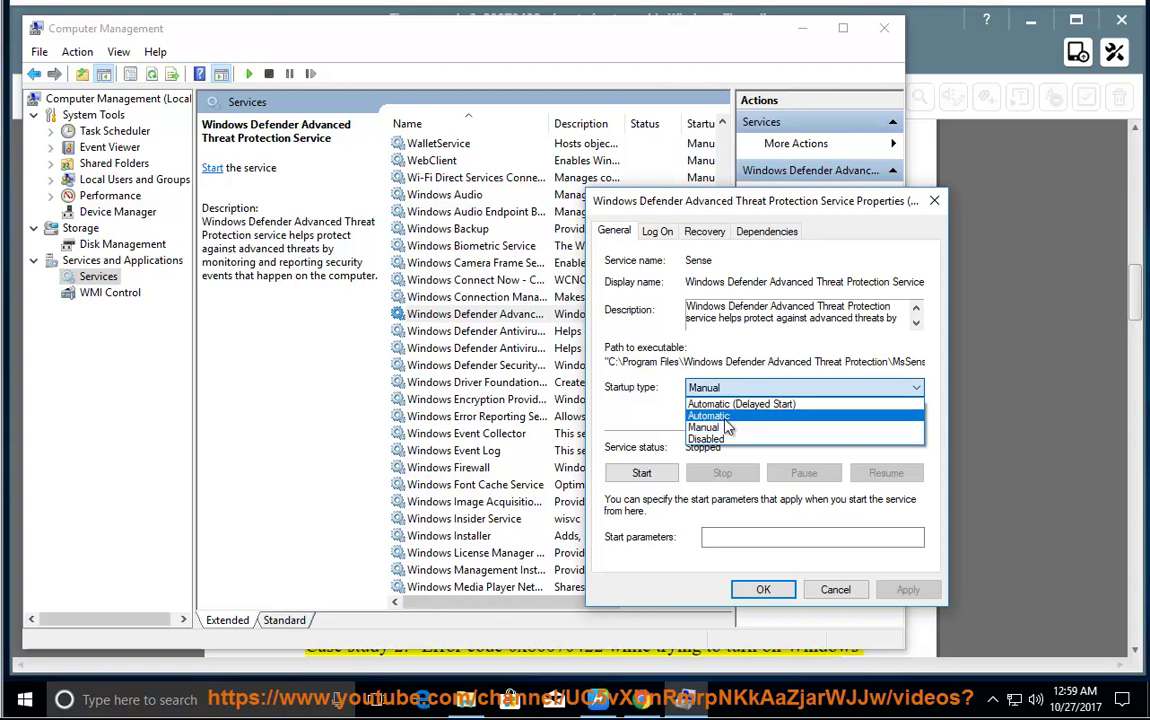
click(727, 419)
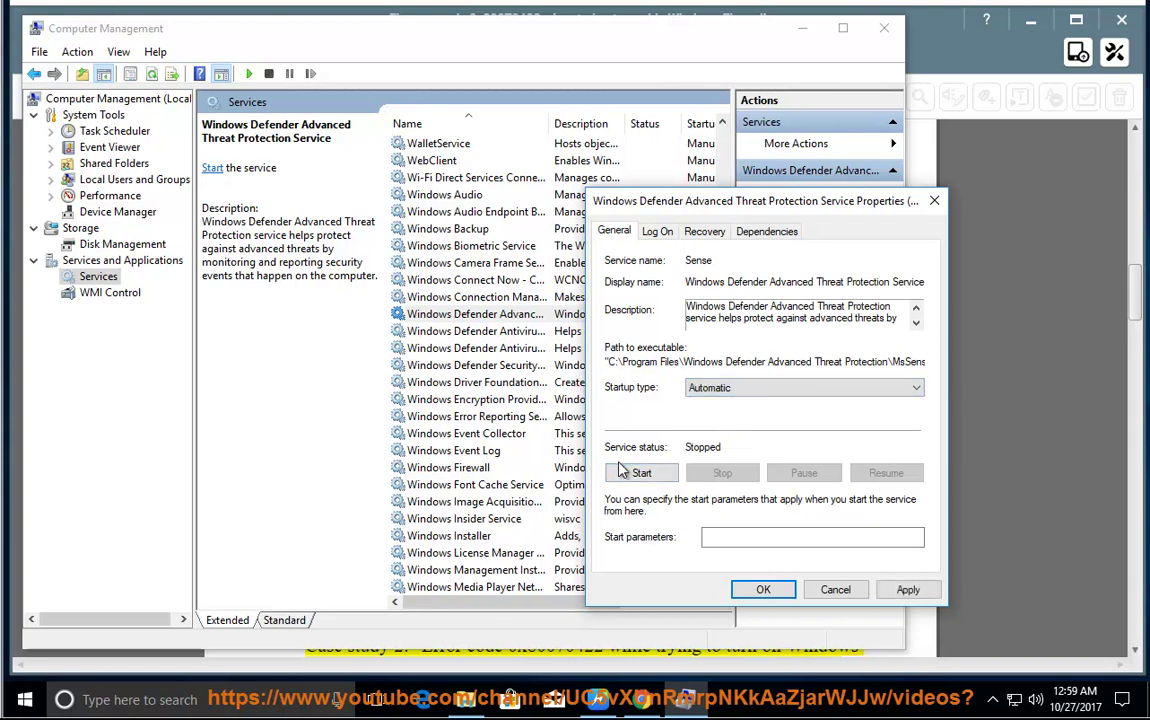
click(826, 592)
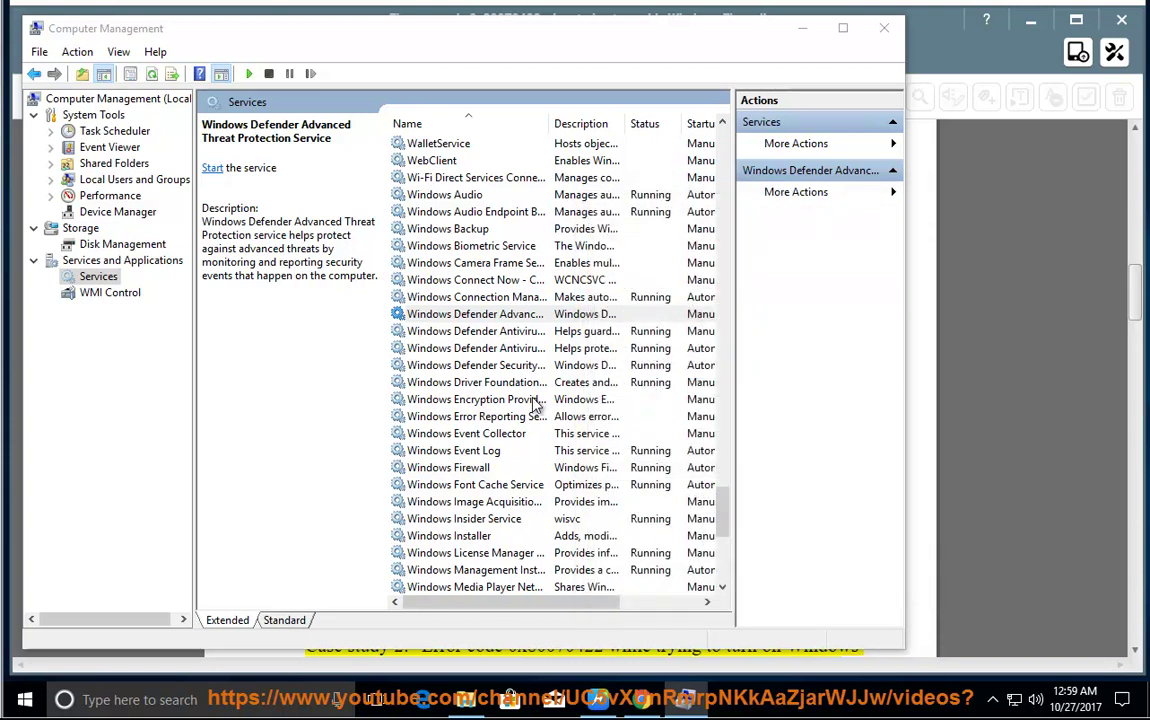
double_click(494, 335)
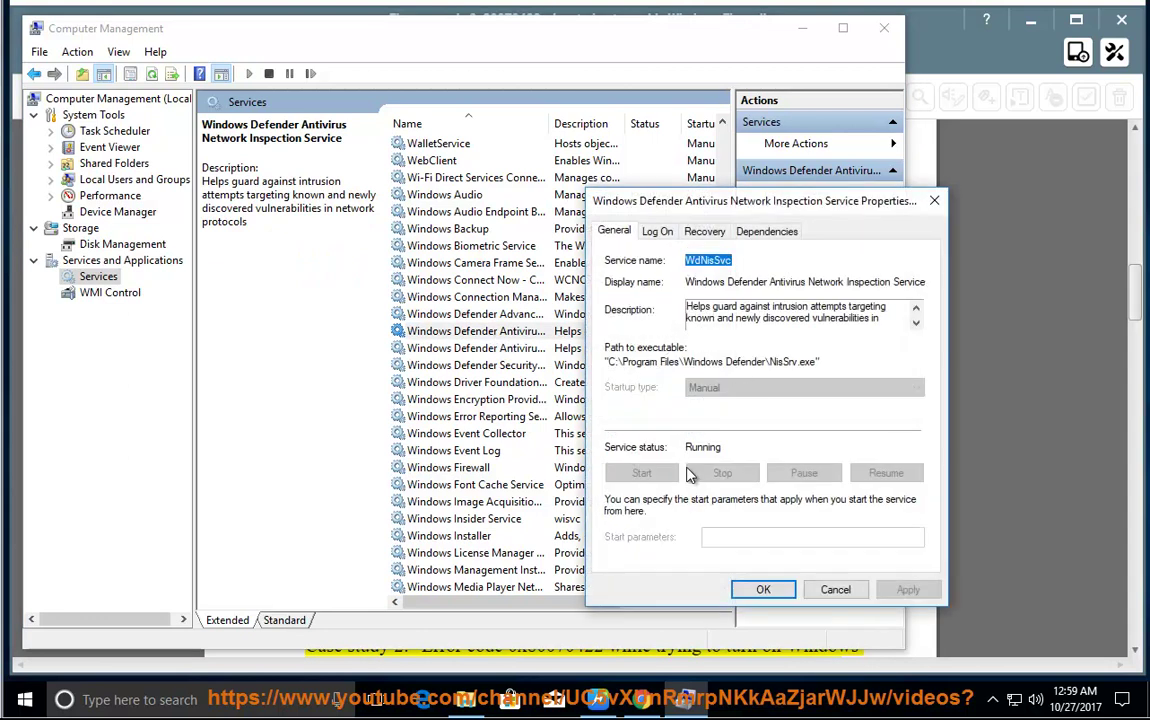
click(830, 590)
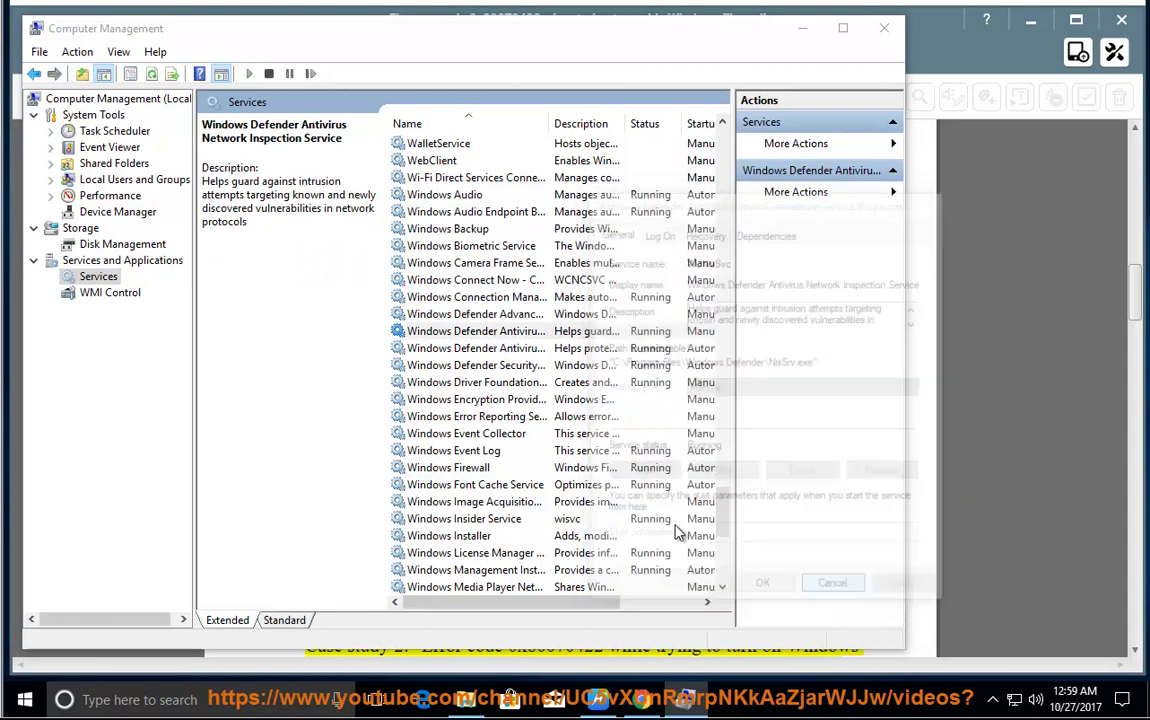
click(532, 350)
double_click(532, 352)
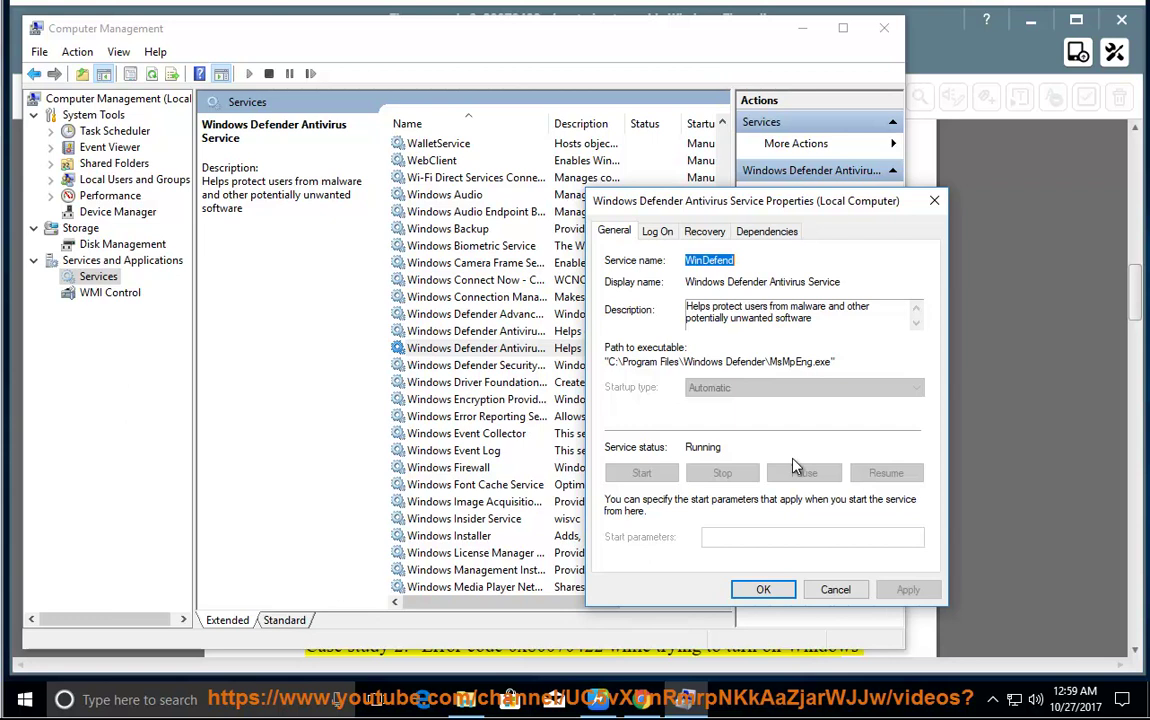
click(834, 589)
double_click(526, 366)
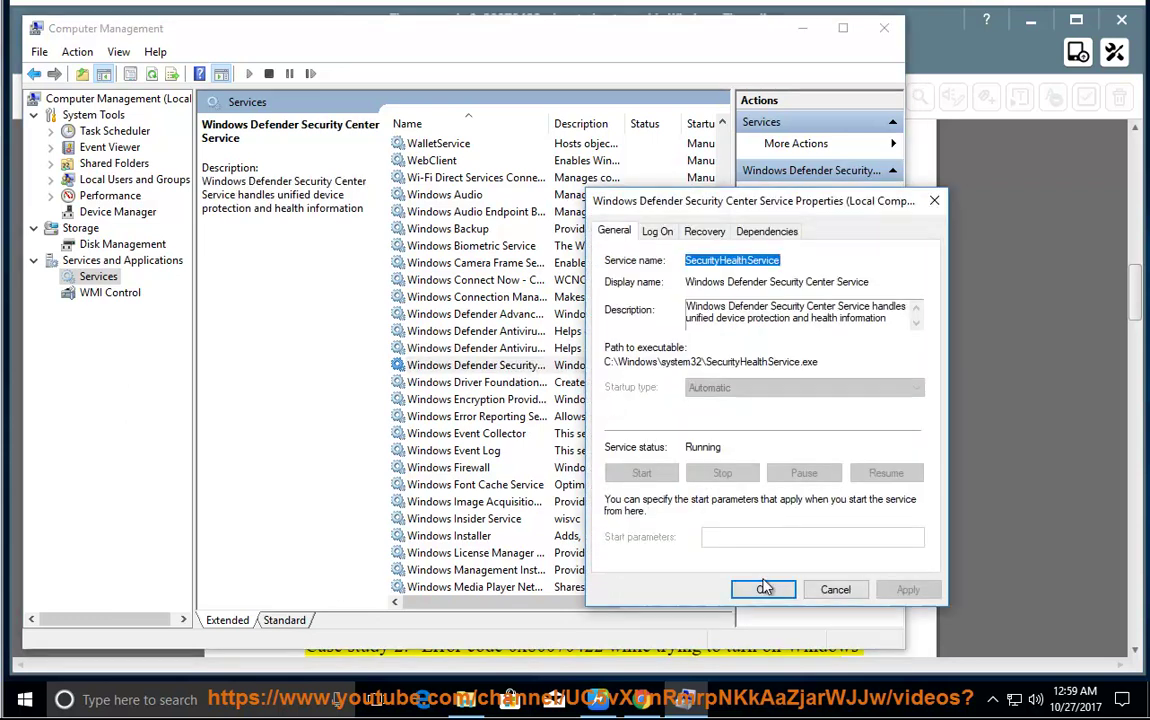
click(834, 589)
double_click(505, 383)
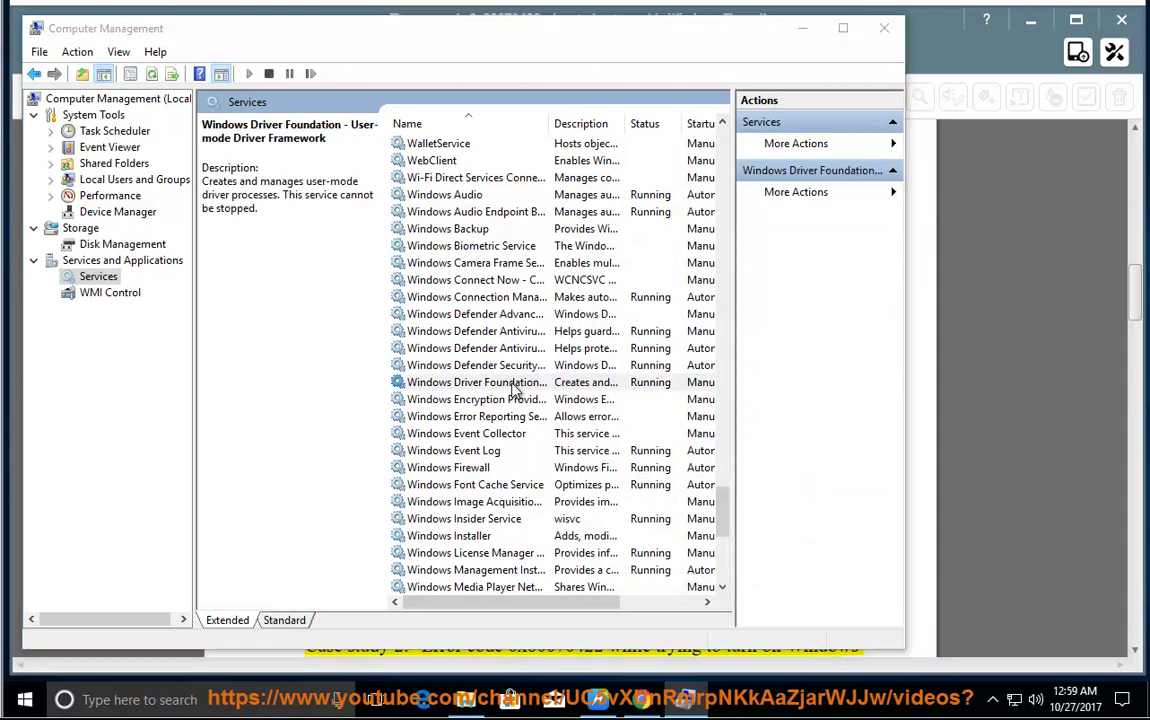
click(834, 589)
Check Real-time and Cloud-based protection in Defender's Virus & threat protection settings, then minimize it.
click(110, 701)
text(d)
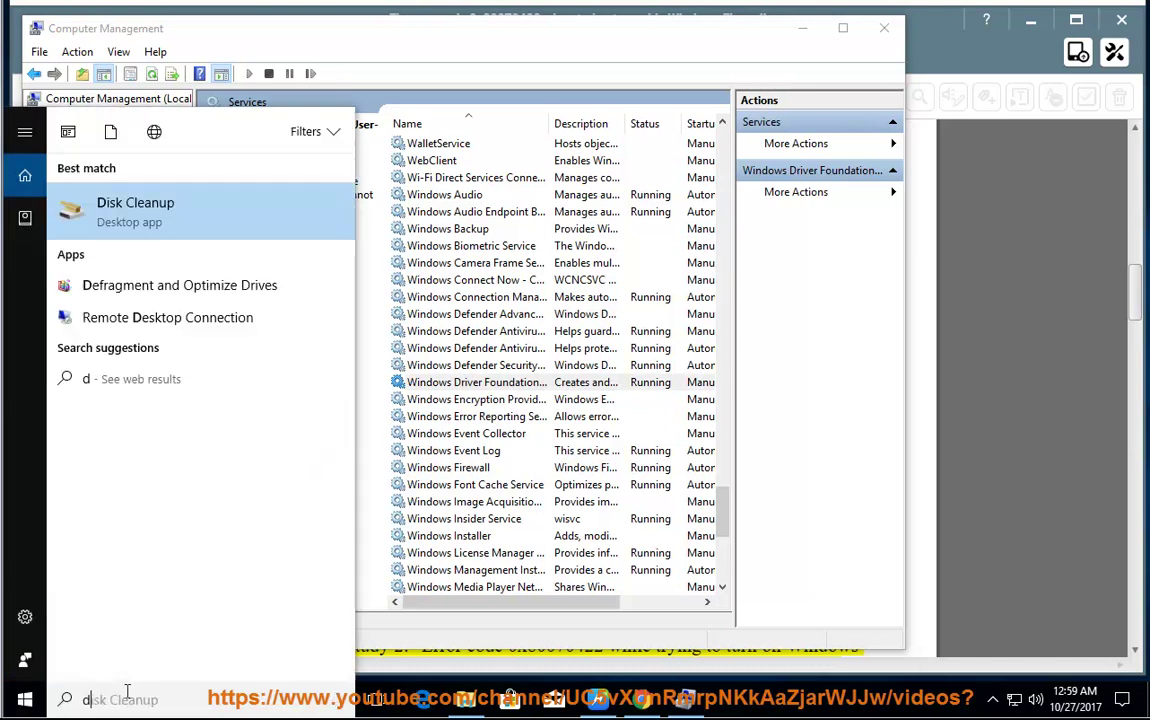
text(ef)
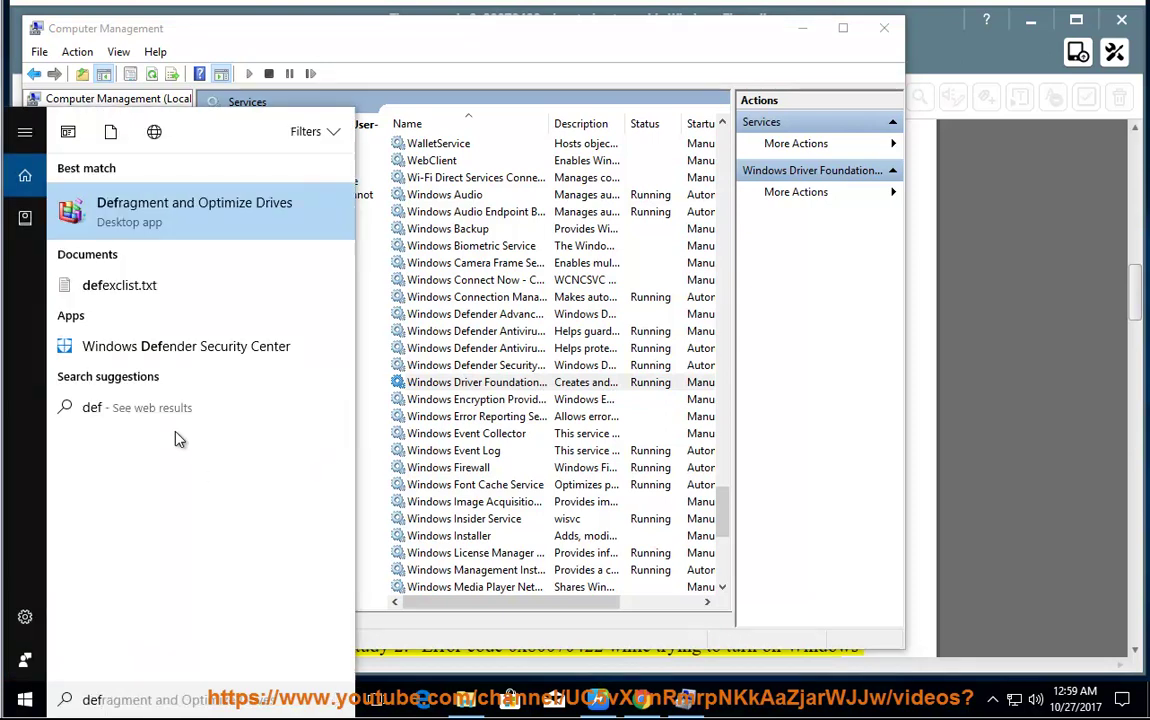
click(200, 348)
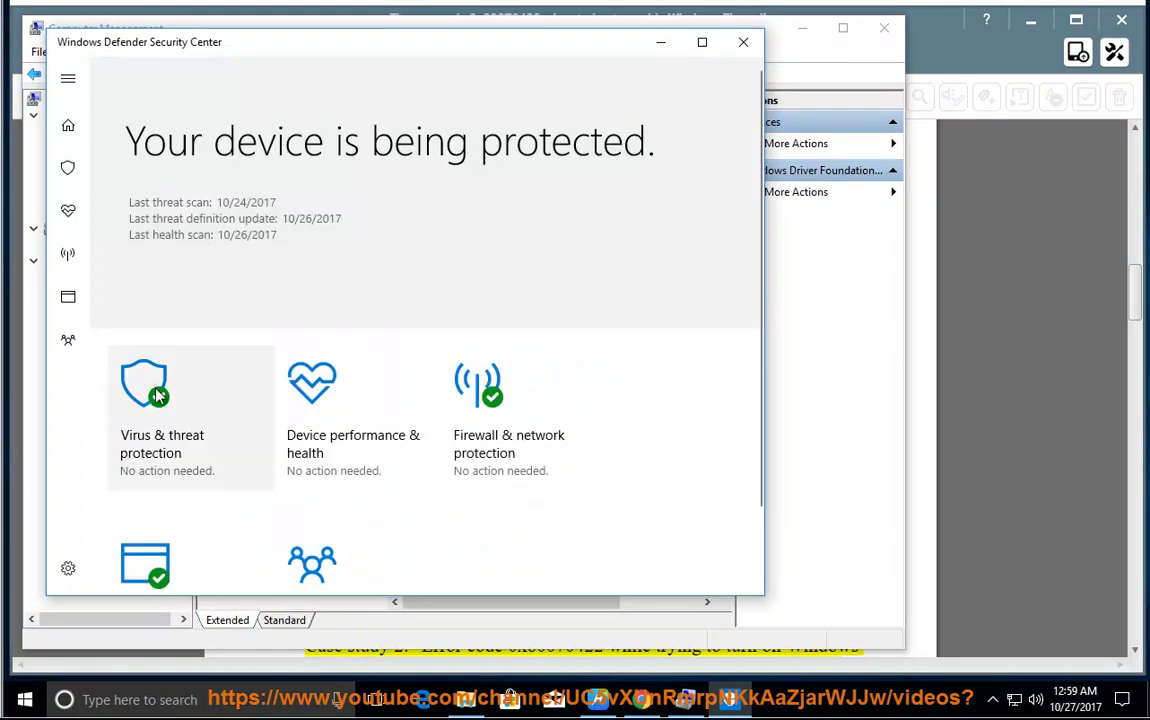
click(141, 352)
scroll(258, 418, down, 1)
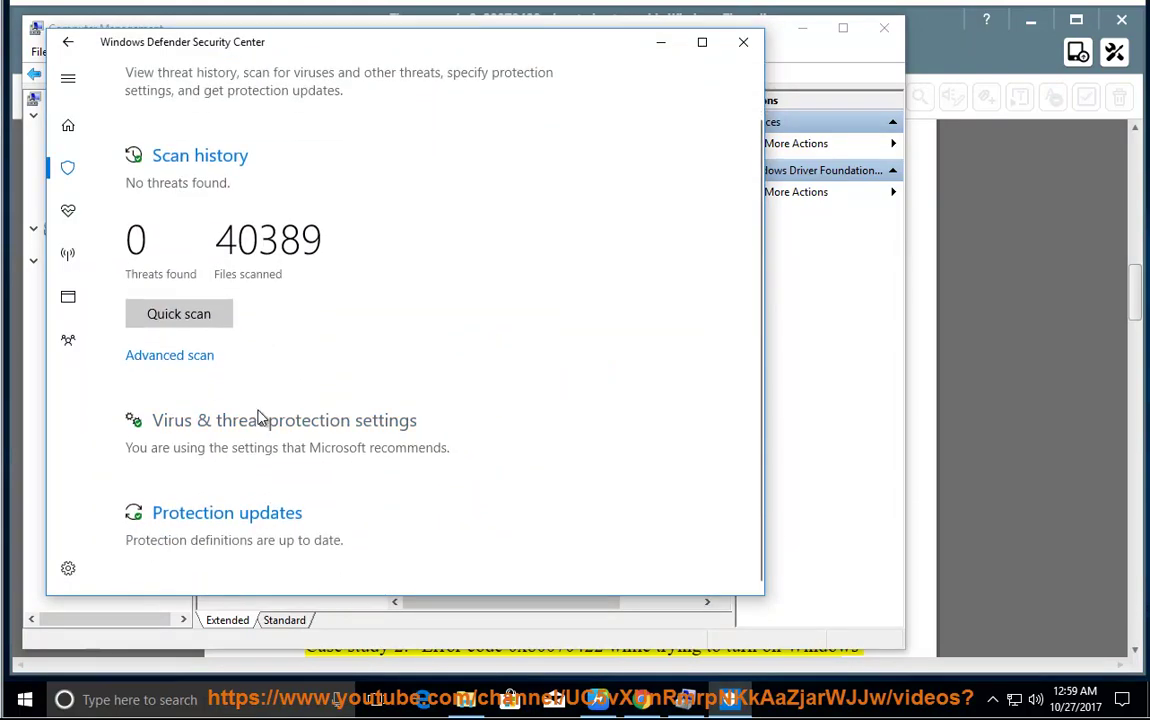
click(262, 425)
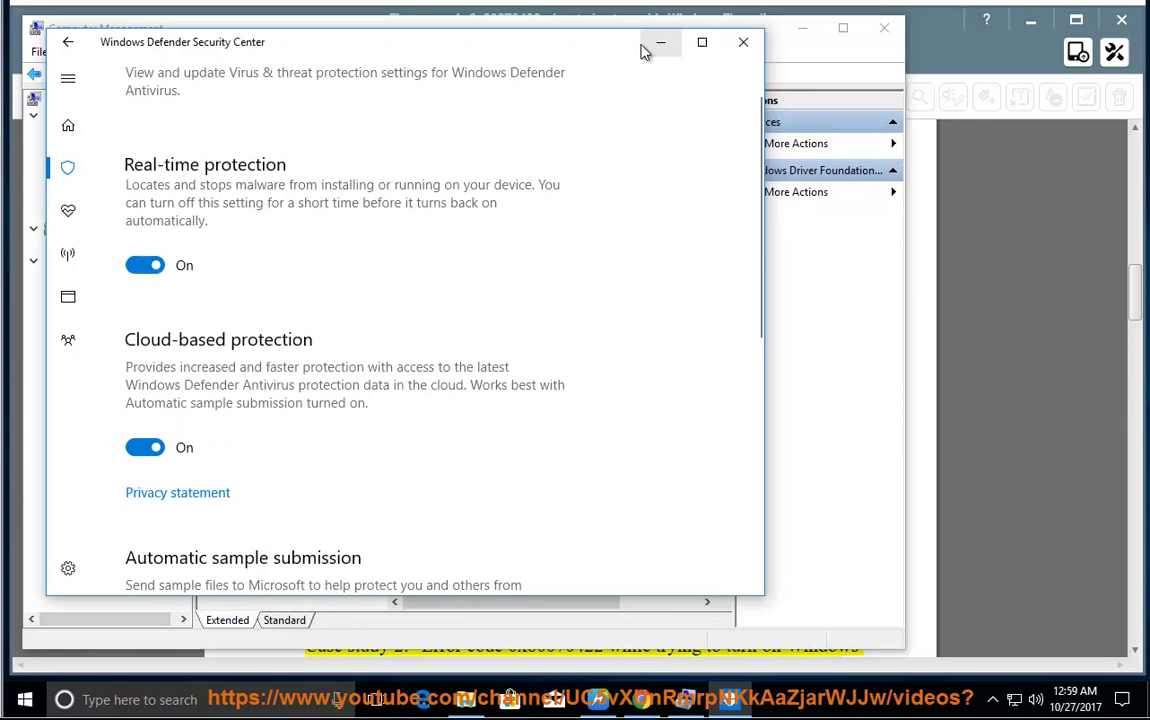
click(752, 47)
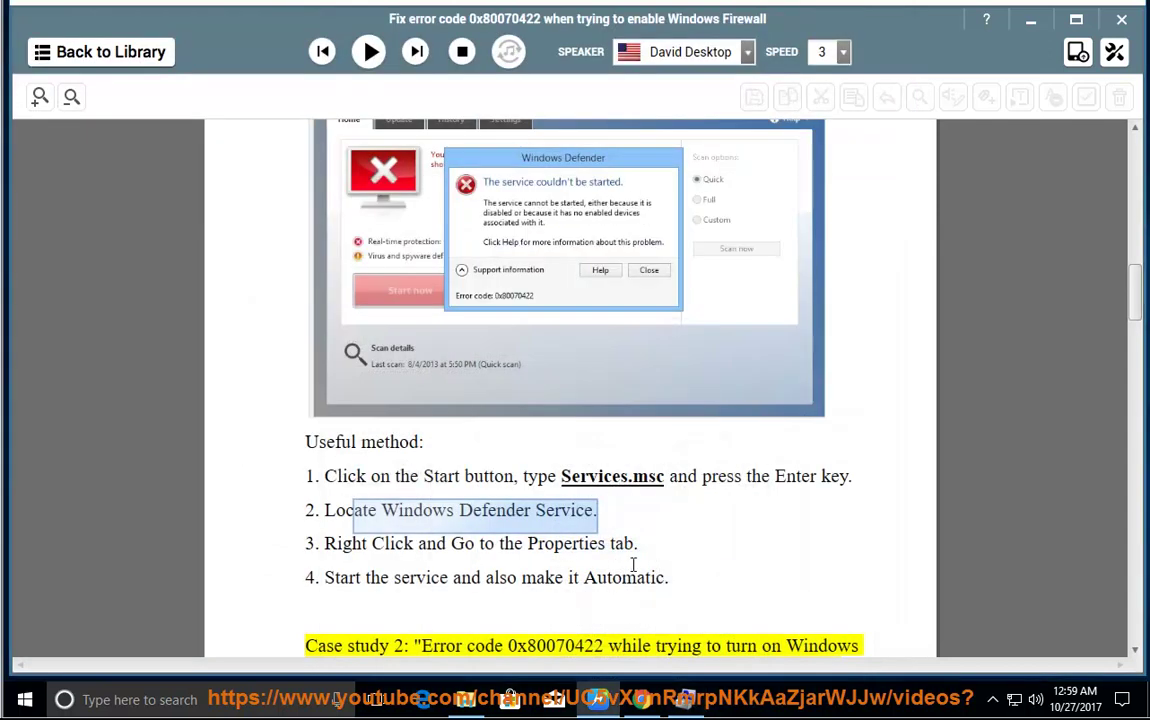
Resume reading aloud from Case study 2 through Method 1.
click(368, 52)
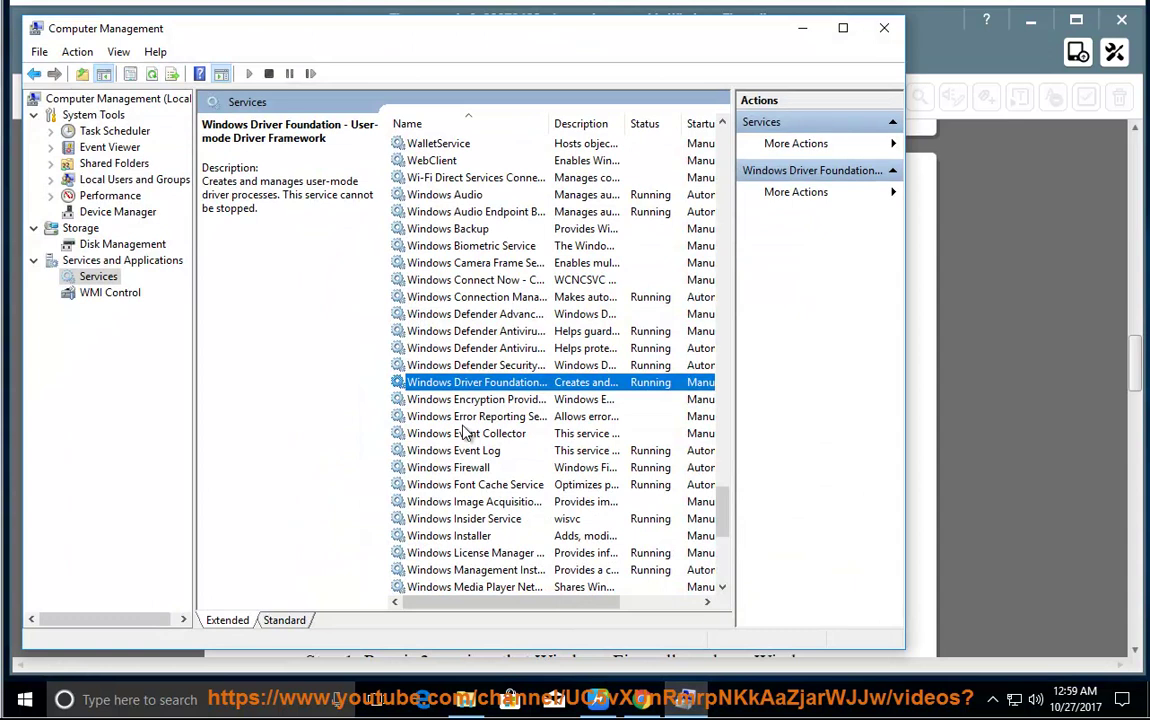
Verify Windows Firewall startup is Automatic, cancel its properties, and minimize Computer Management.
click(468, 400)
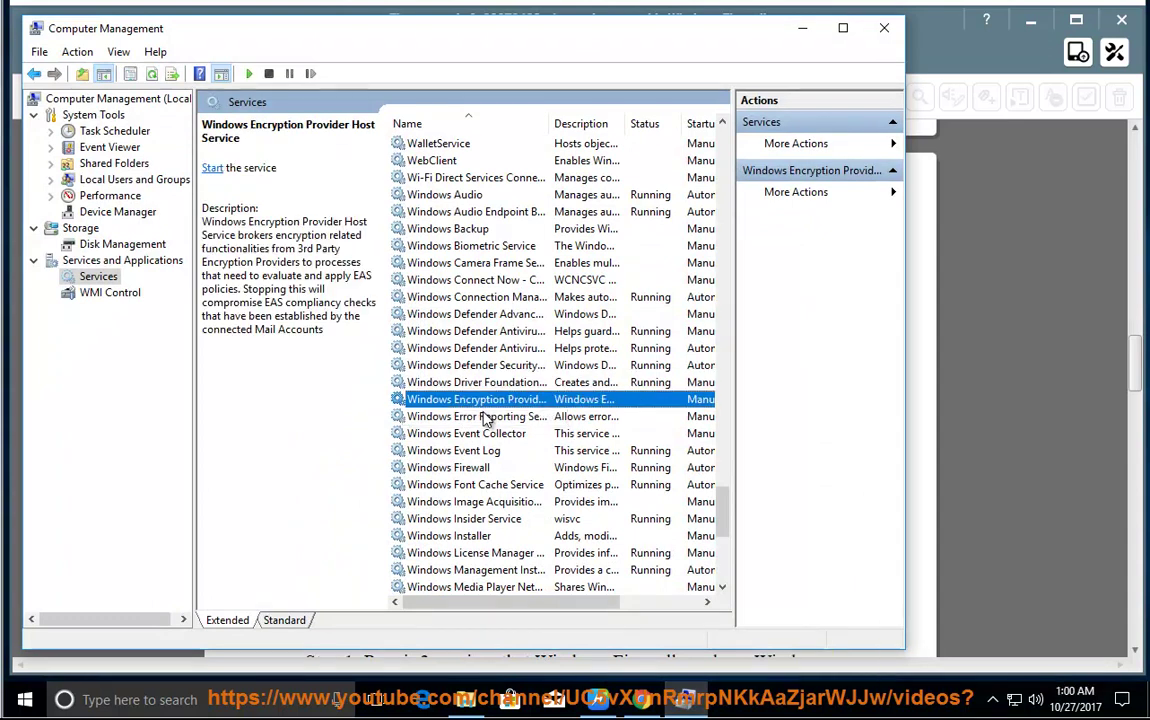
double_click(448, 467)
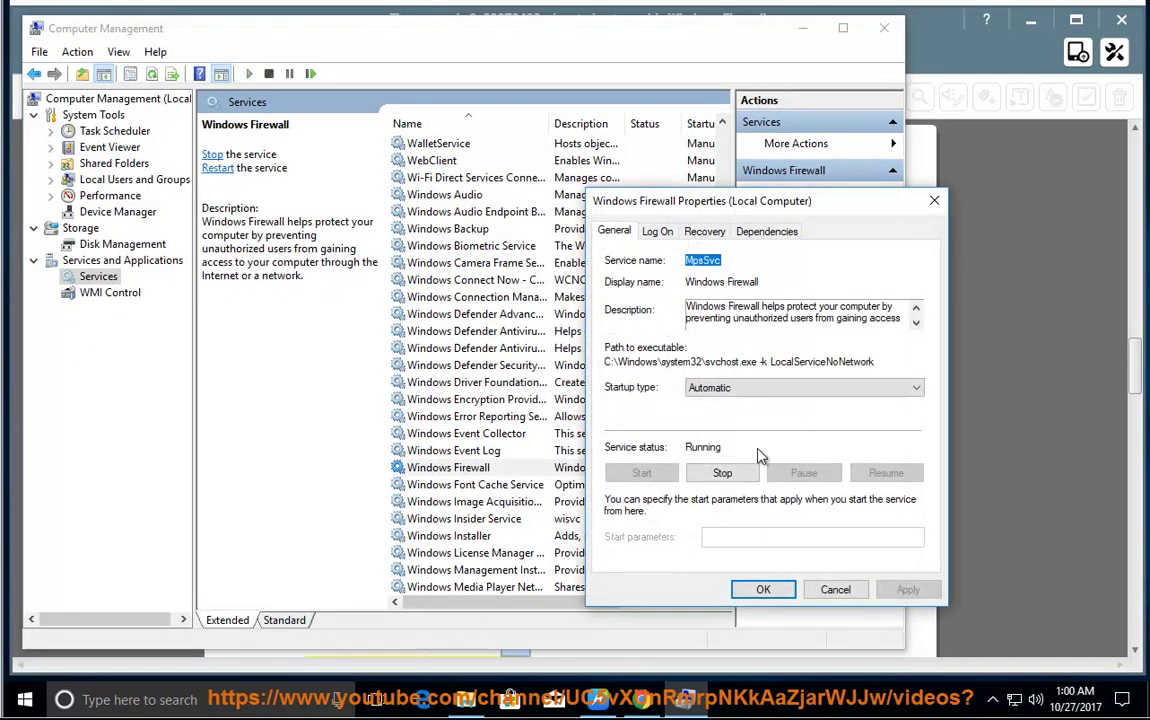
click(833, 589)
click(802, 28)
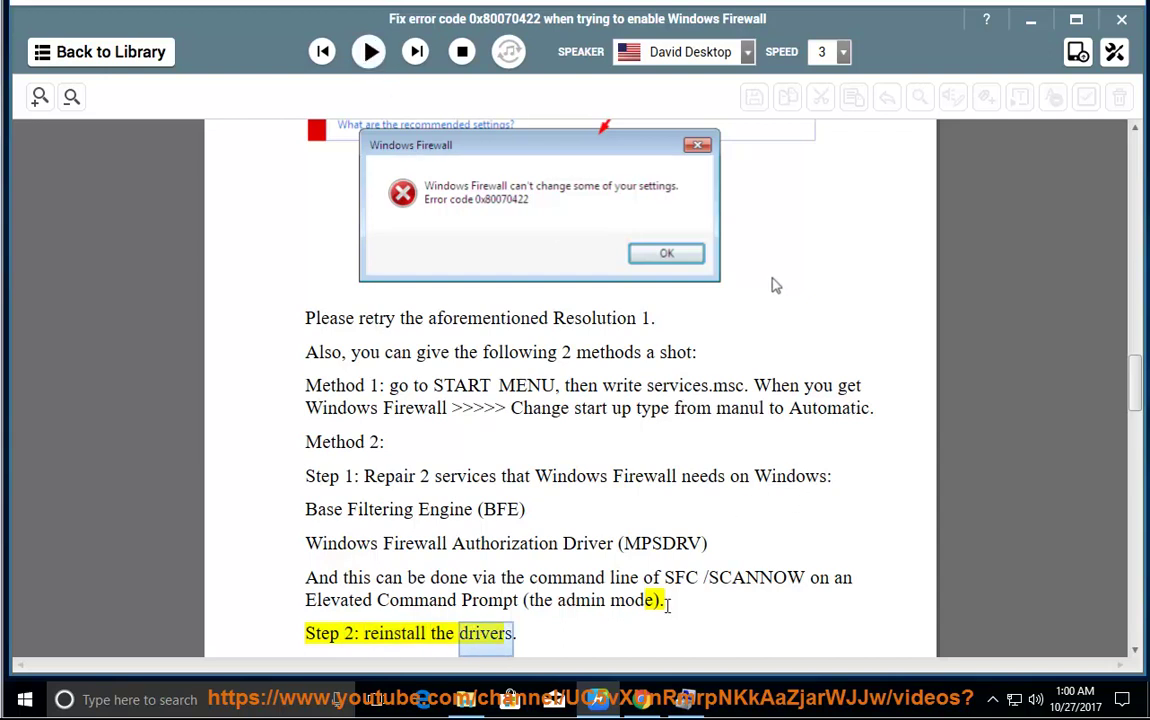
Run SFC /SCANNOW in an administrator Command Prompt found via 'cmd', then close it.
drag(803, 577, 662, 578)
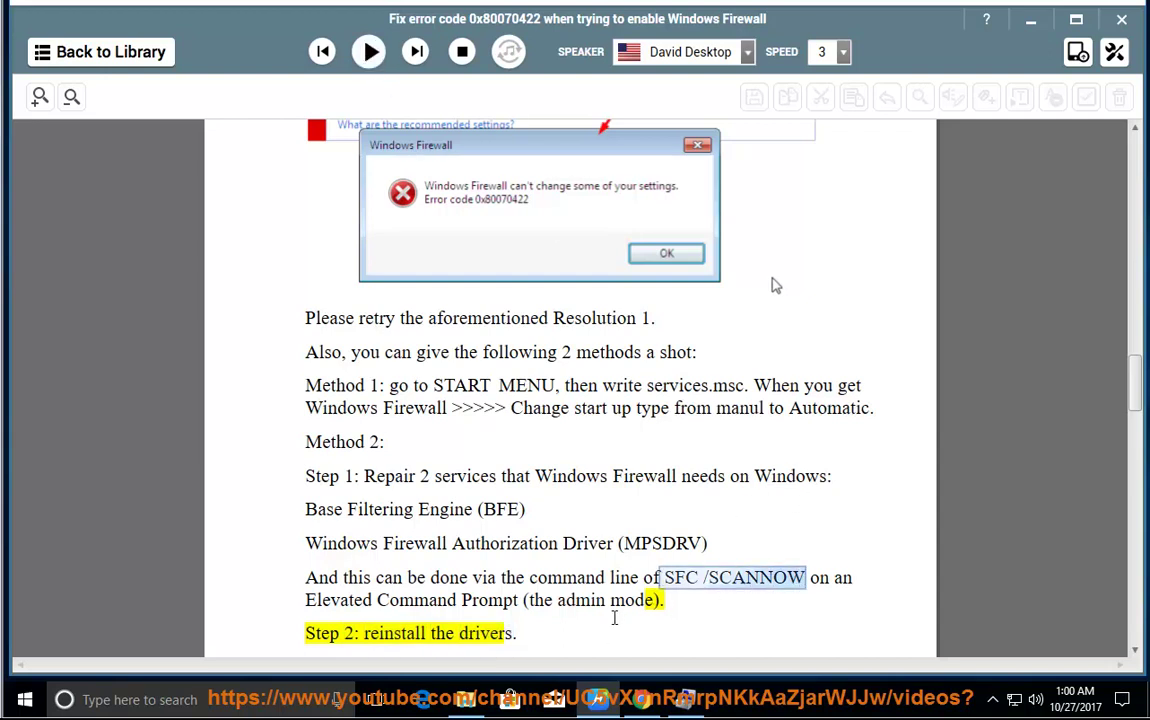
click(255, 700)
text(c)
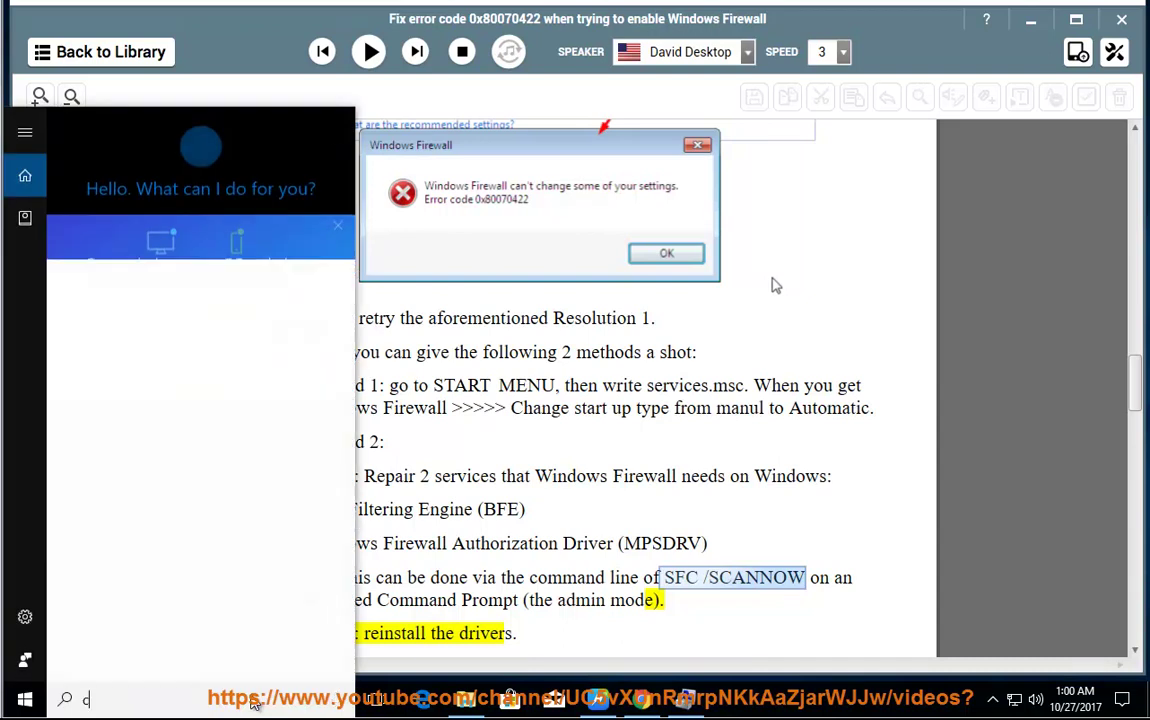
text(md)
right_click(193, 220)
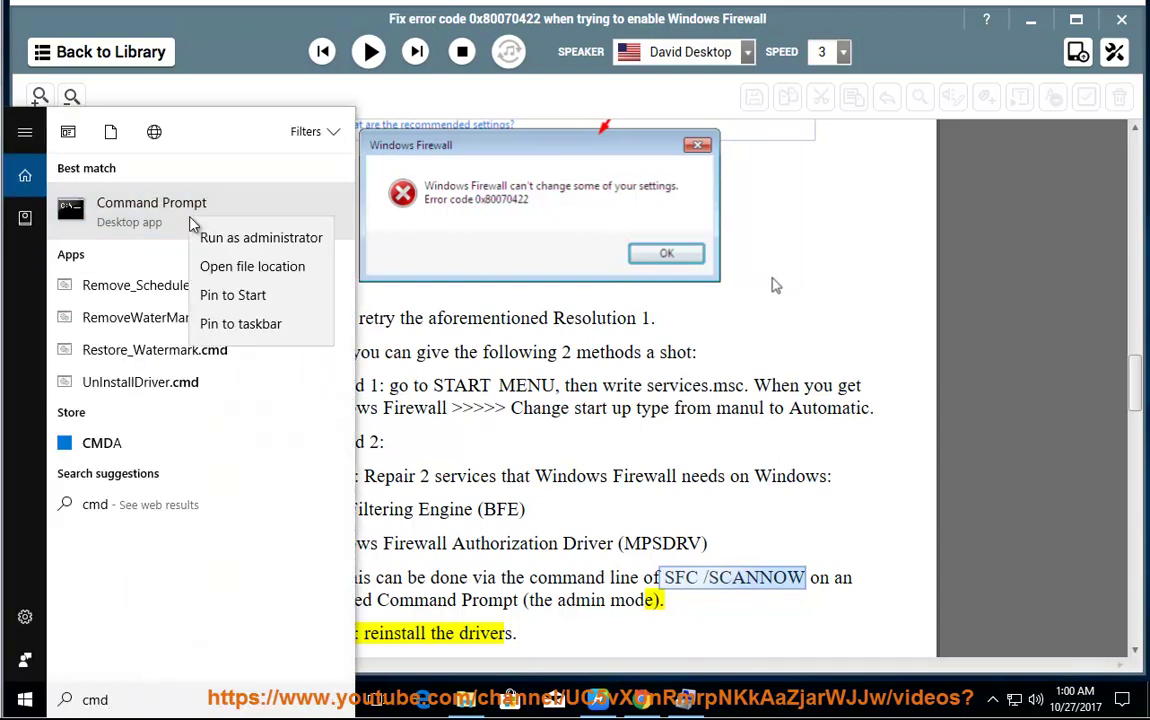
click(226, 236)
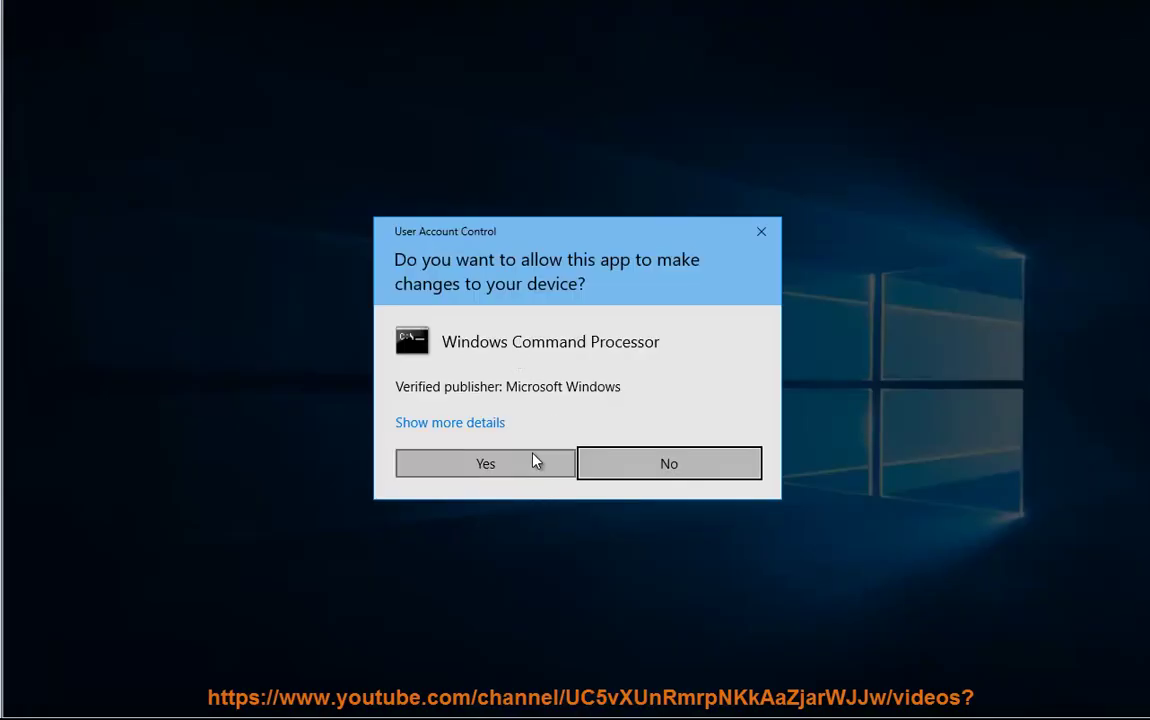
click(485, 463)
drag(674, 186, 673, 66)
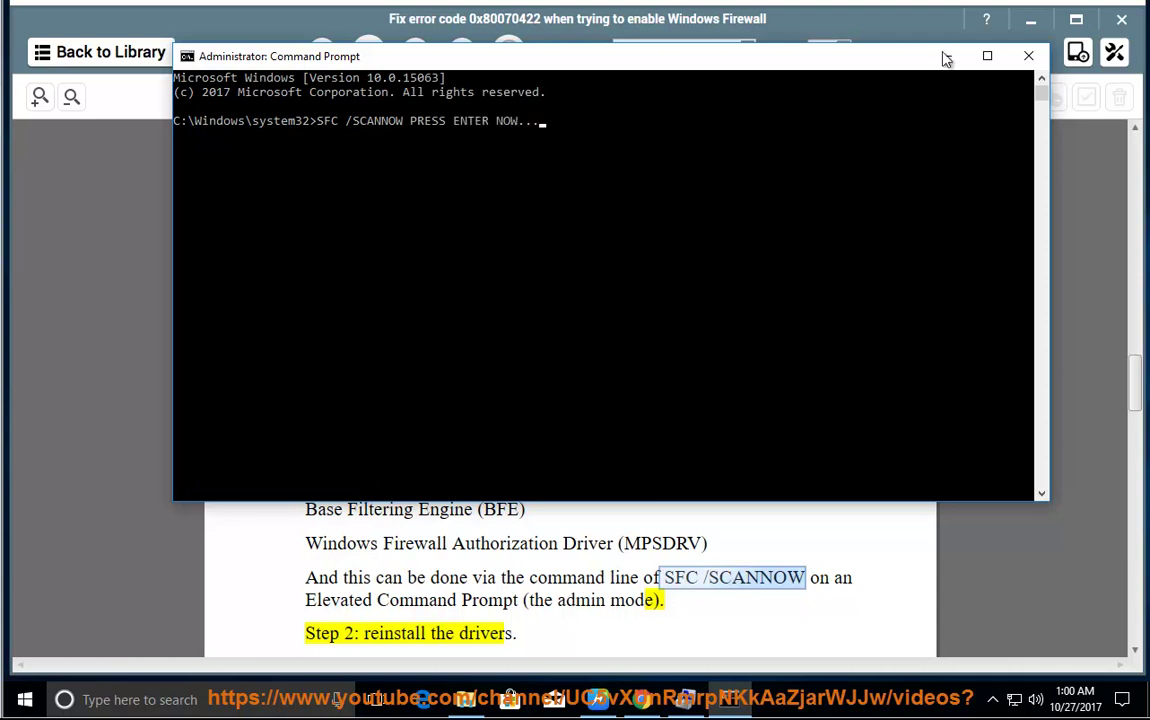
click(1028, 55)
Read the tutorial aloud through the Repair.bat section and select the word Notepad.
click(728, 548)
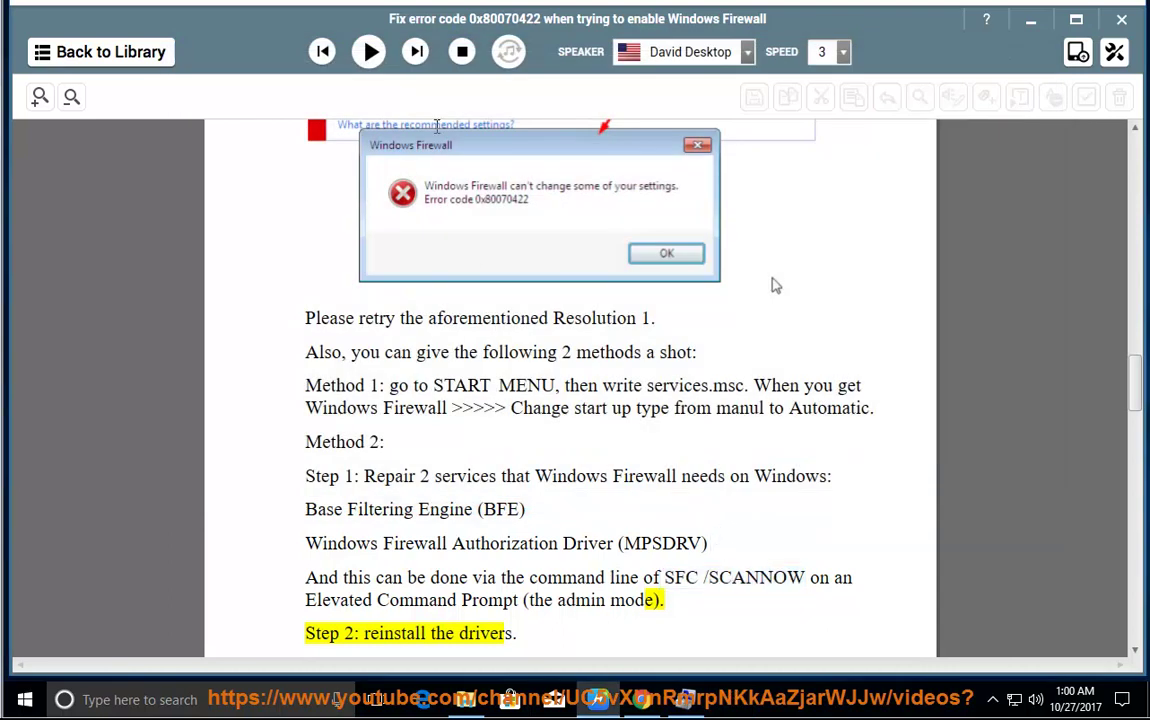
click(369, 51)
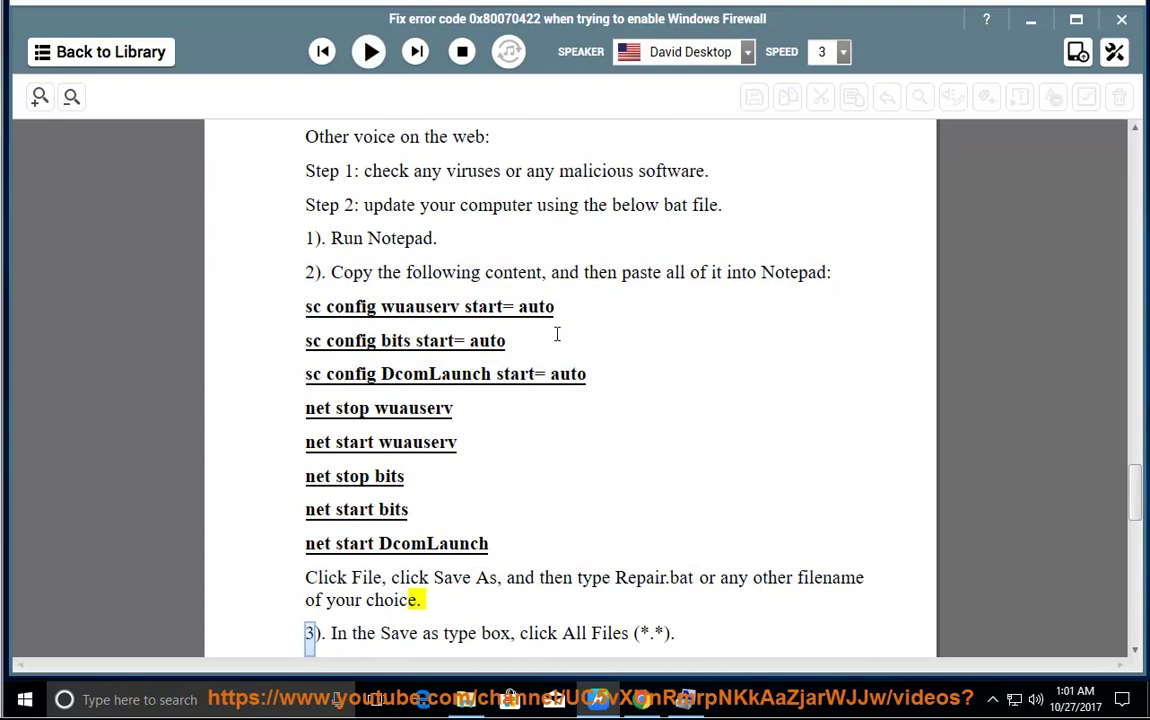
double_click(413, 232)
Launch Notepad from the Windows search and move its window lower on the desktop.
click(1030, 20)
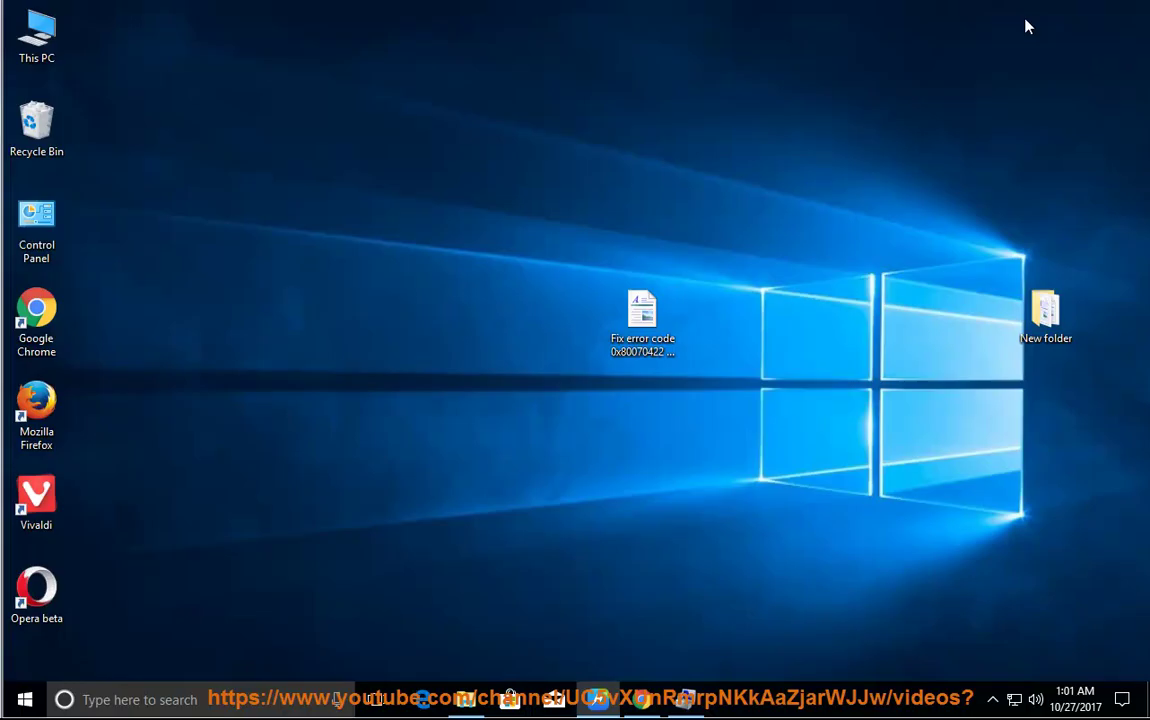
right_click(403, 276)
mouse_move(443, 421)
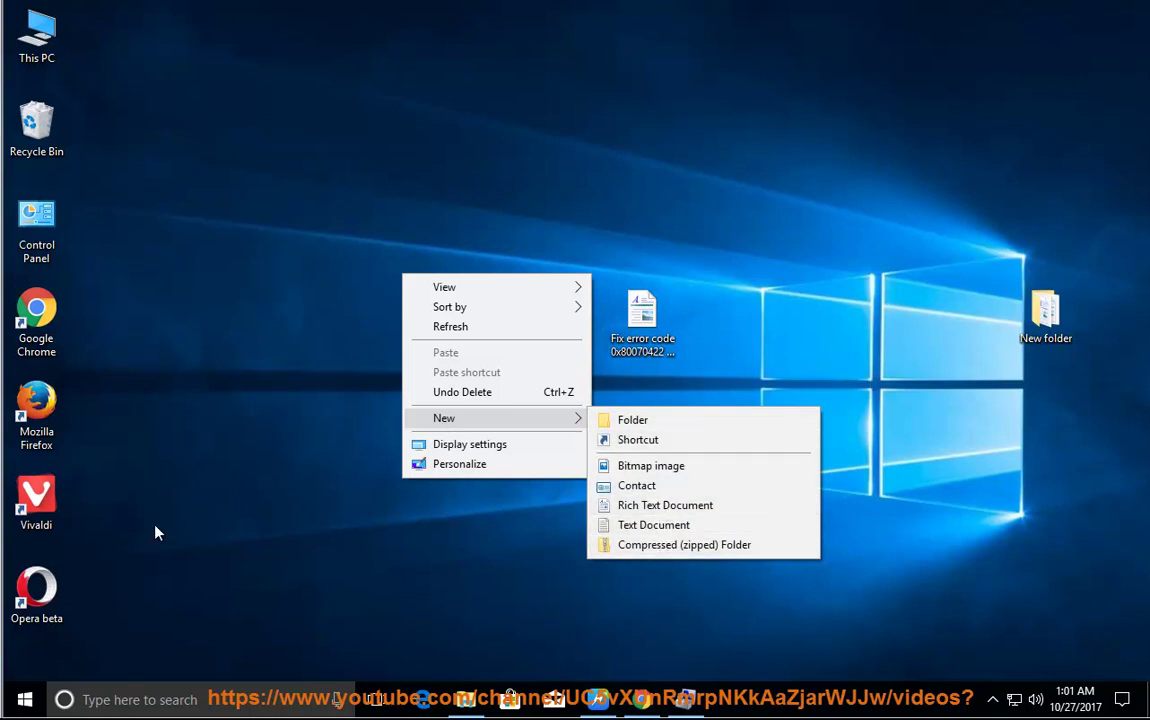
click(128, 699)
text(NOTE)
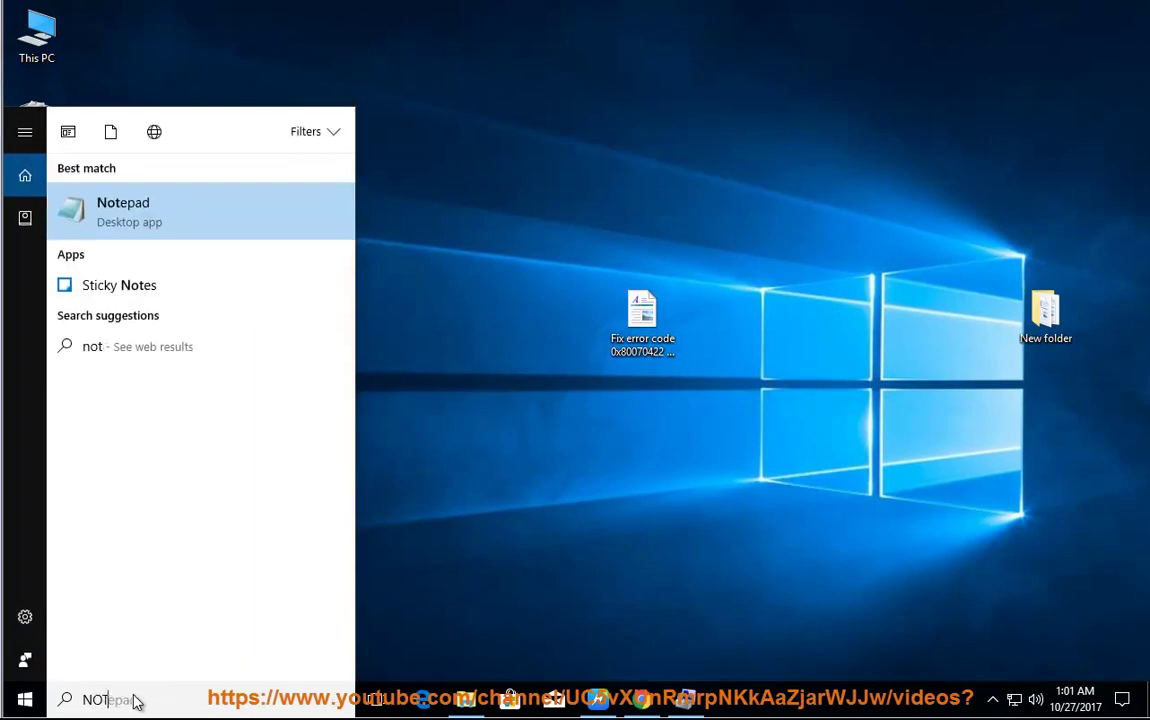
click(165, 214)
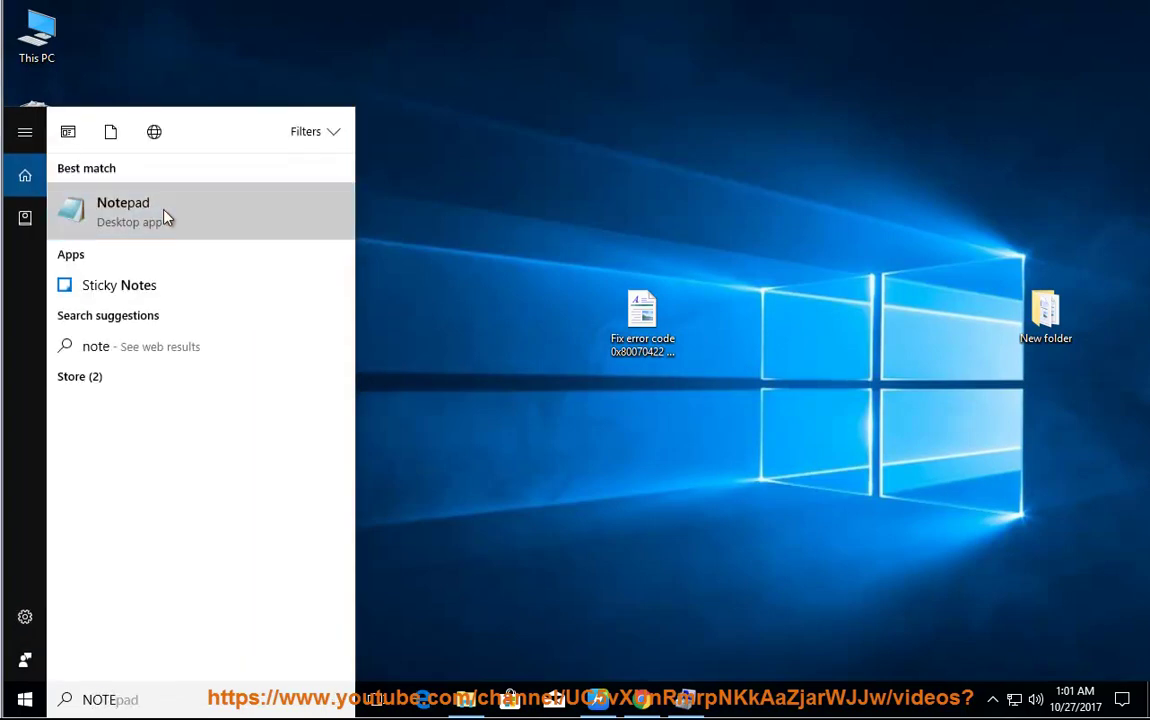
drag(342, 36, 496, 103)
Copy the eight sc config and net command lines from the tutorial into the empty Notepad document.
key(alt+Tab)
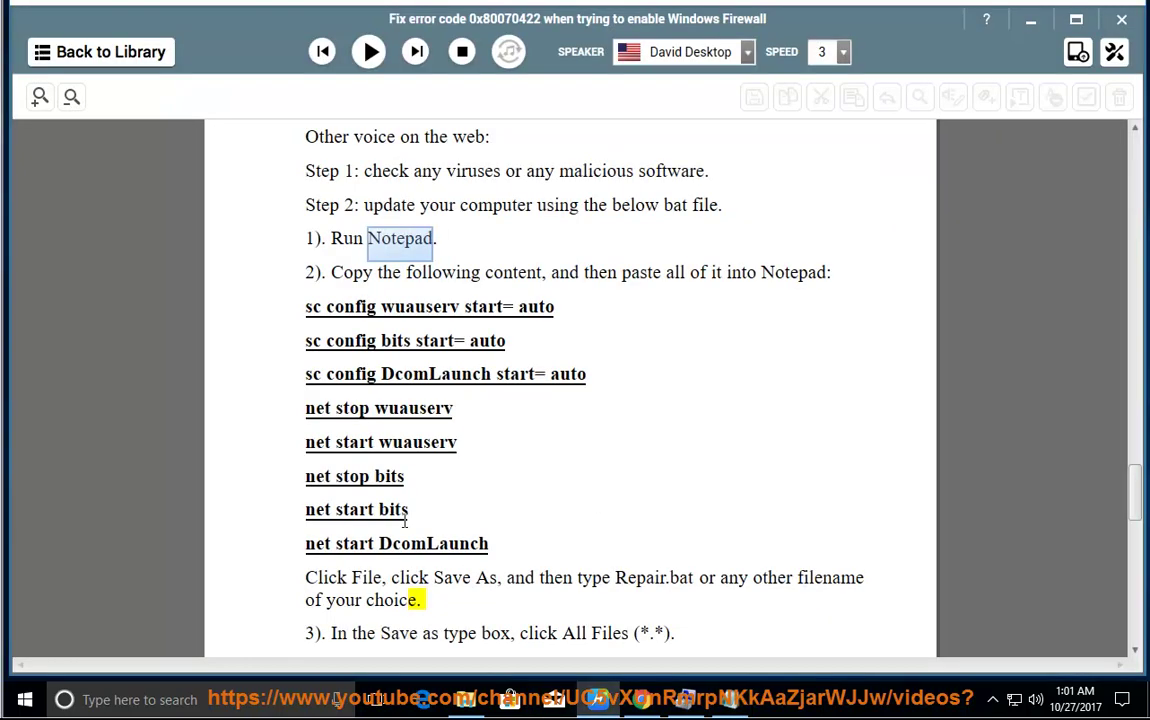
drag(487, 543, 368, 333)
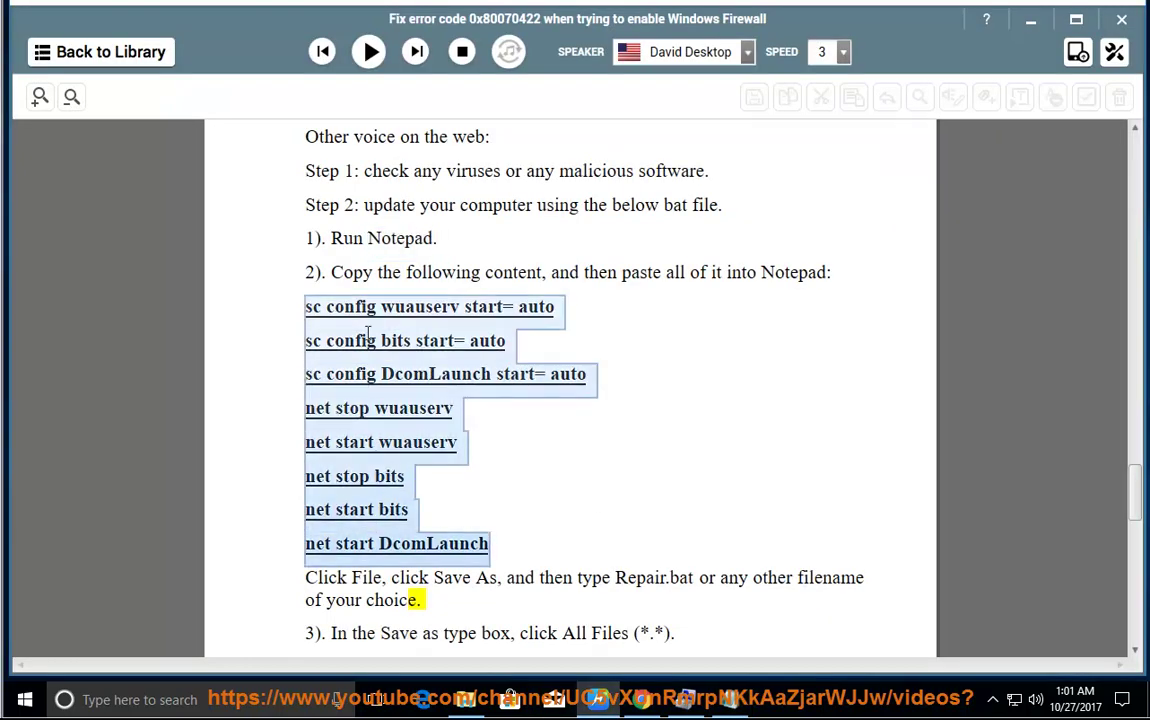
right_click(388, 341)
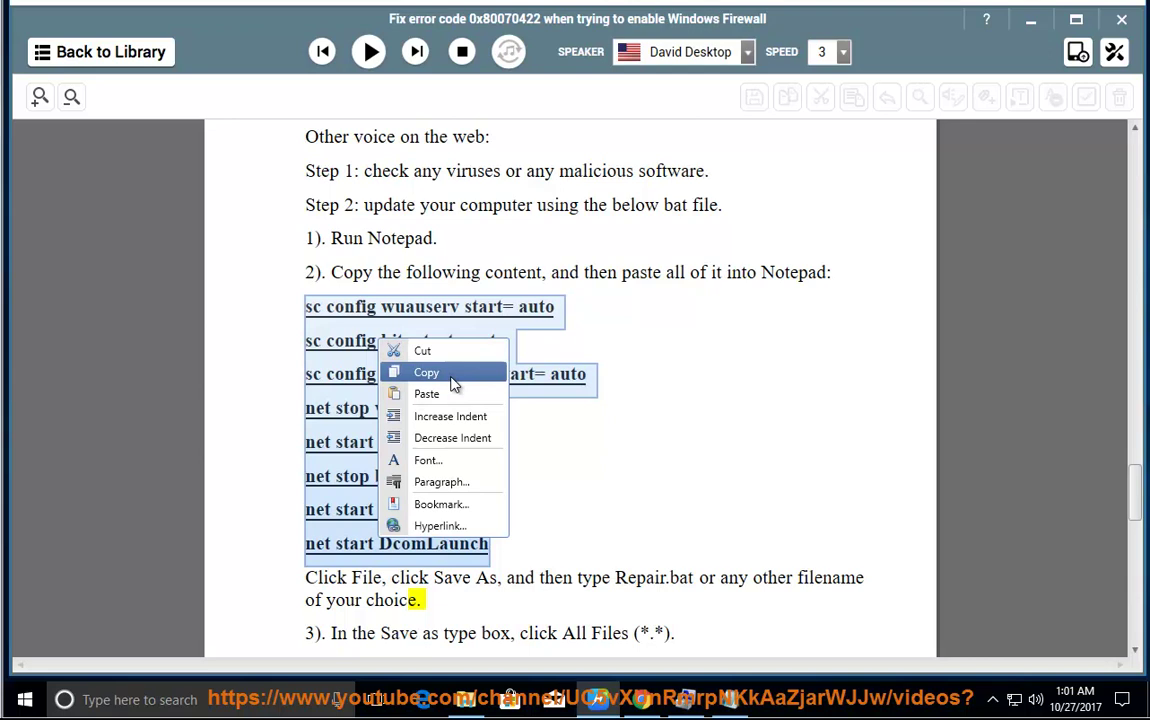
click(452, 376)
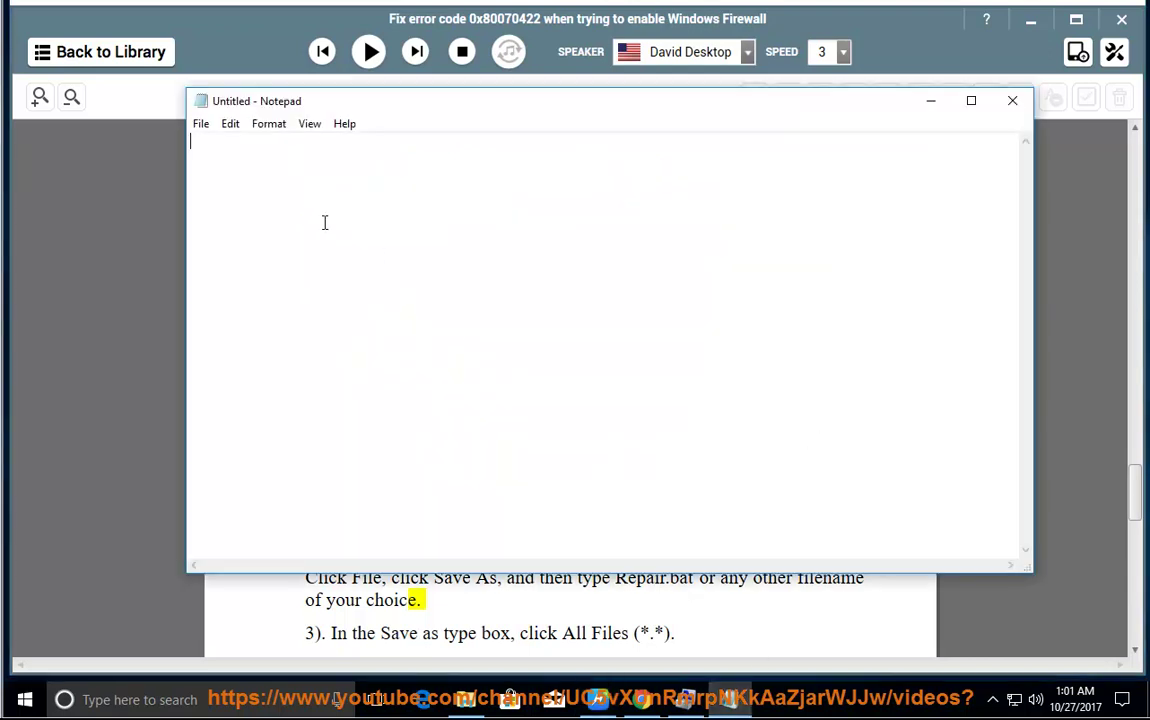
right_click(248, 168)
click(283, 235)
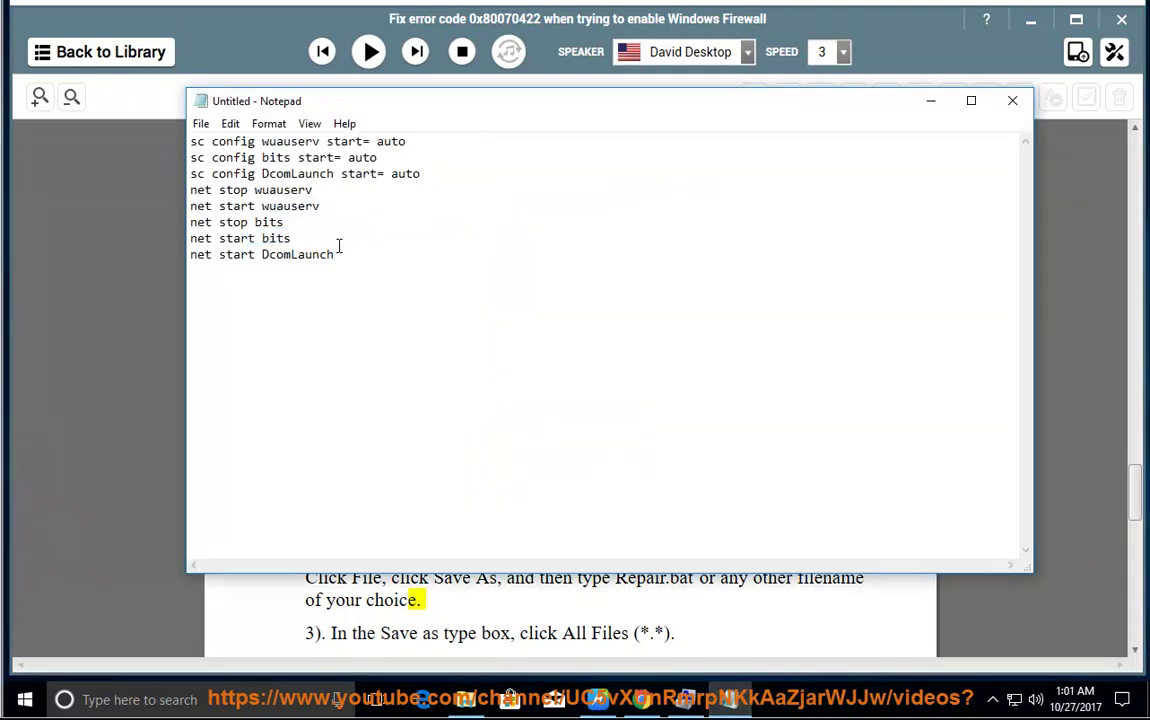
click(200, 124)
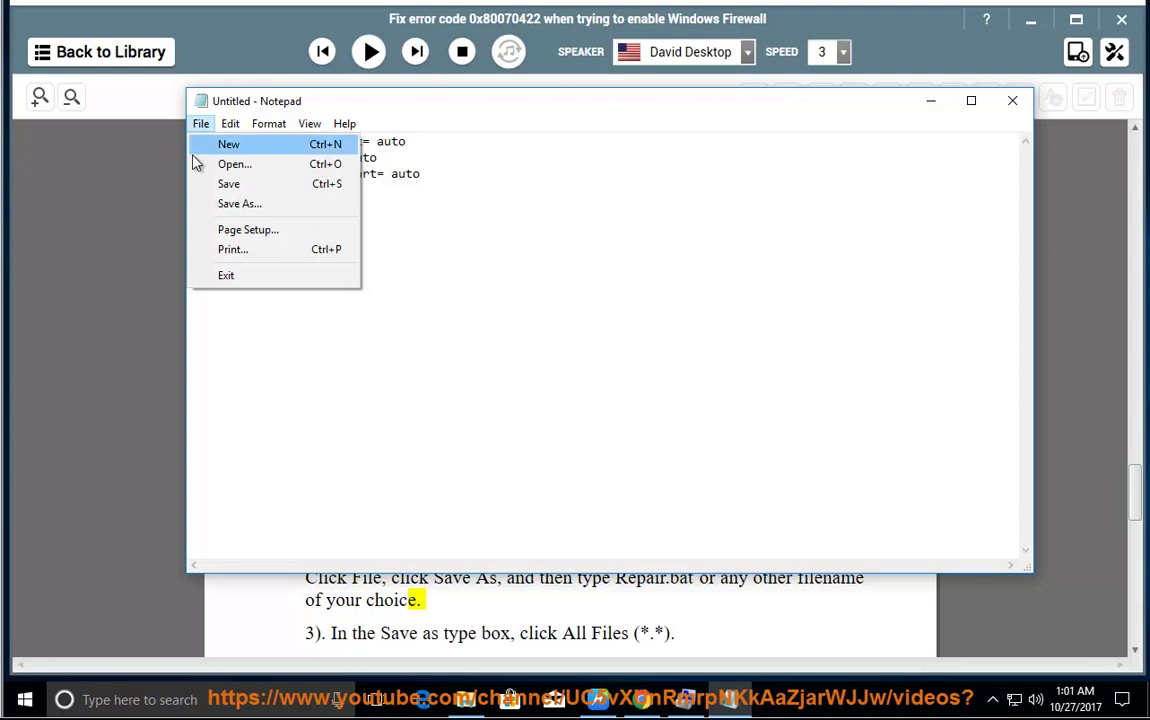
Save the commands on the Desktop as REPAIRFILE with the file type set to All Files (*.*).
click(255, 206)
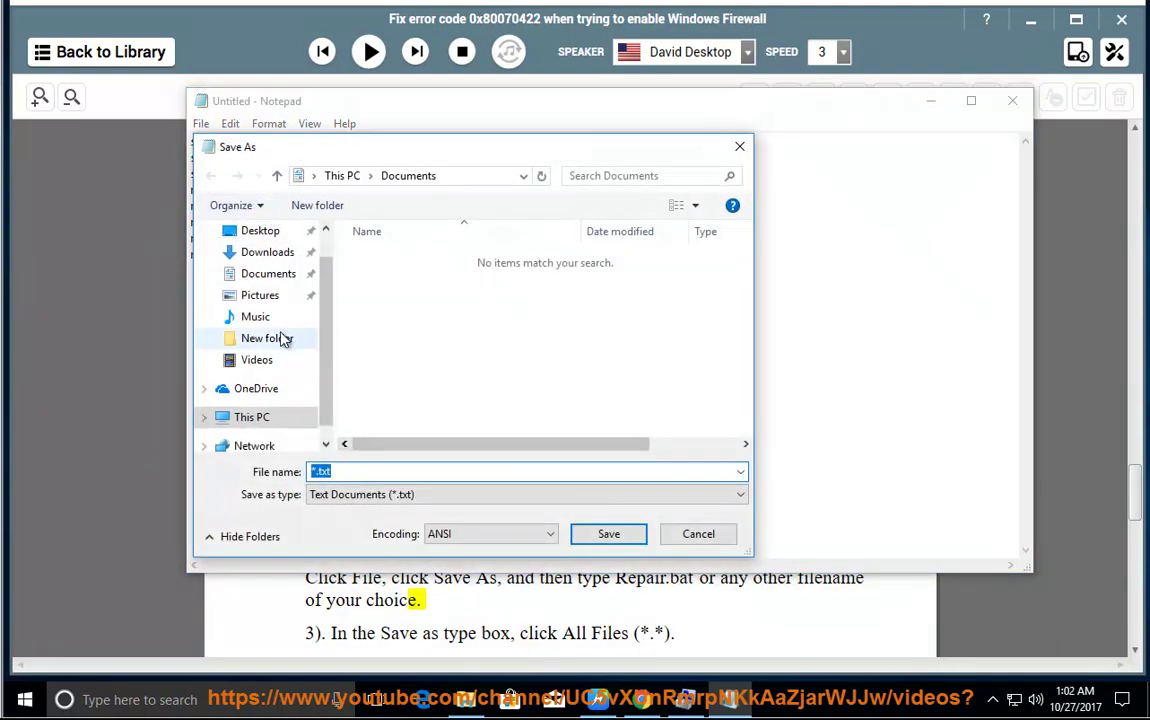
click(258, 231)
click(318, 472)
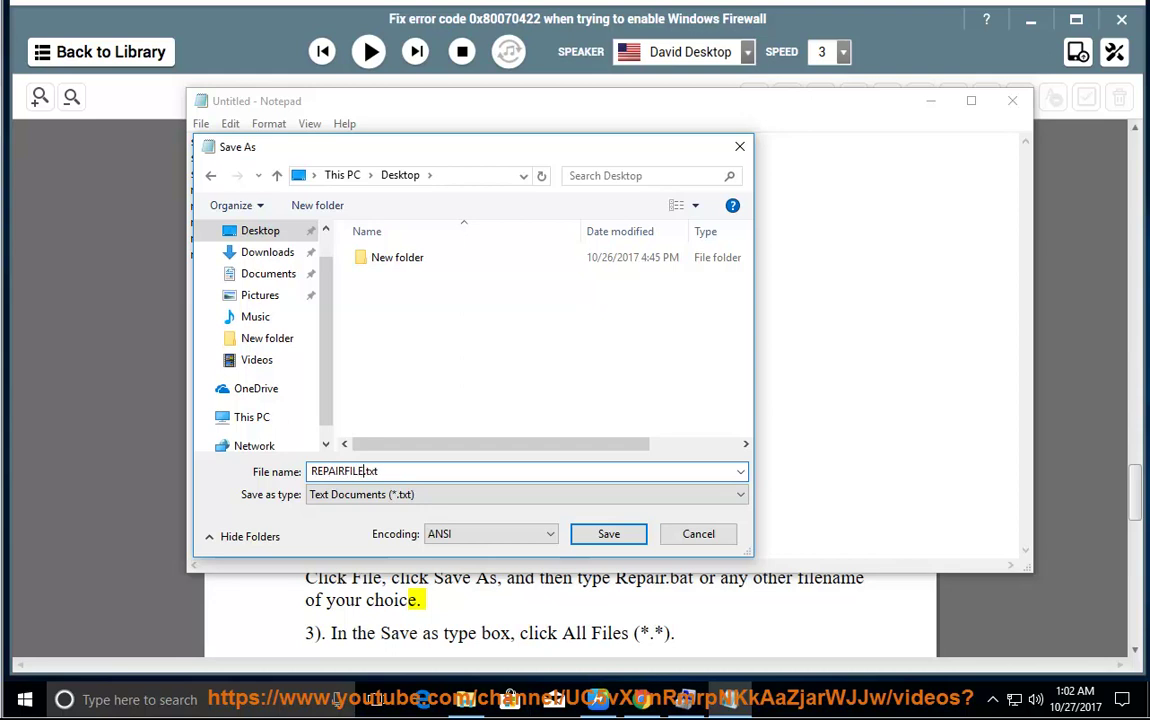
click(742, 496)
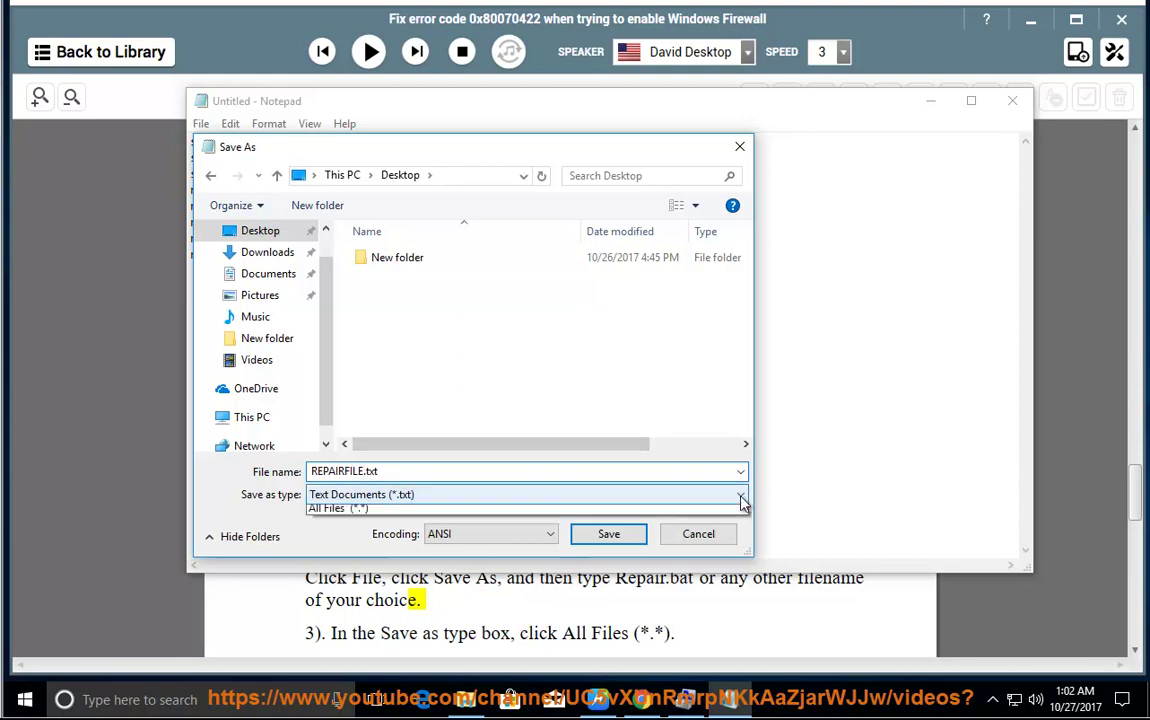
click(425, 527)
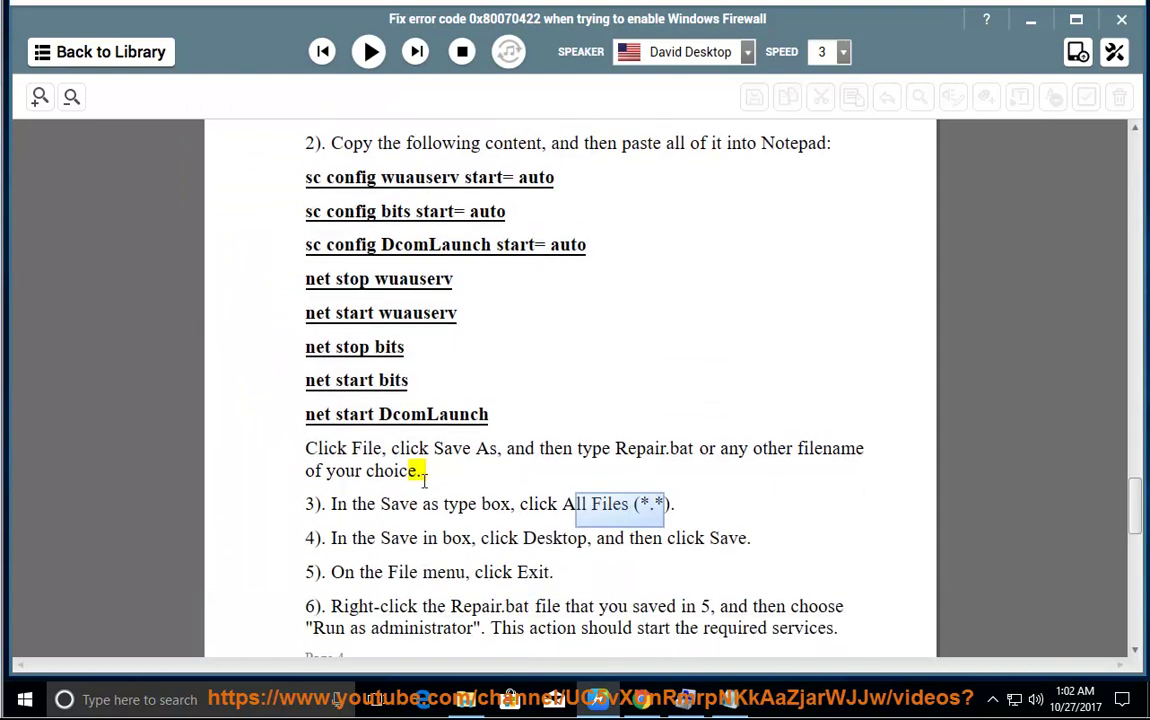
Resume the NaturalReader narration from step 3 about the All Files (*.*) save type.
click(370, 52)
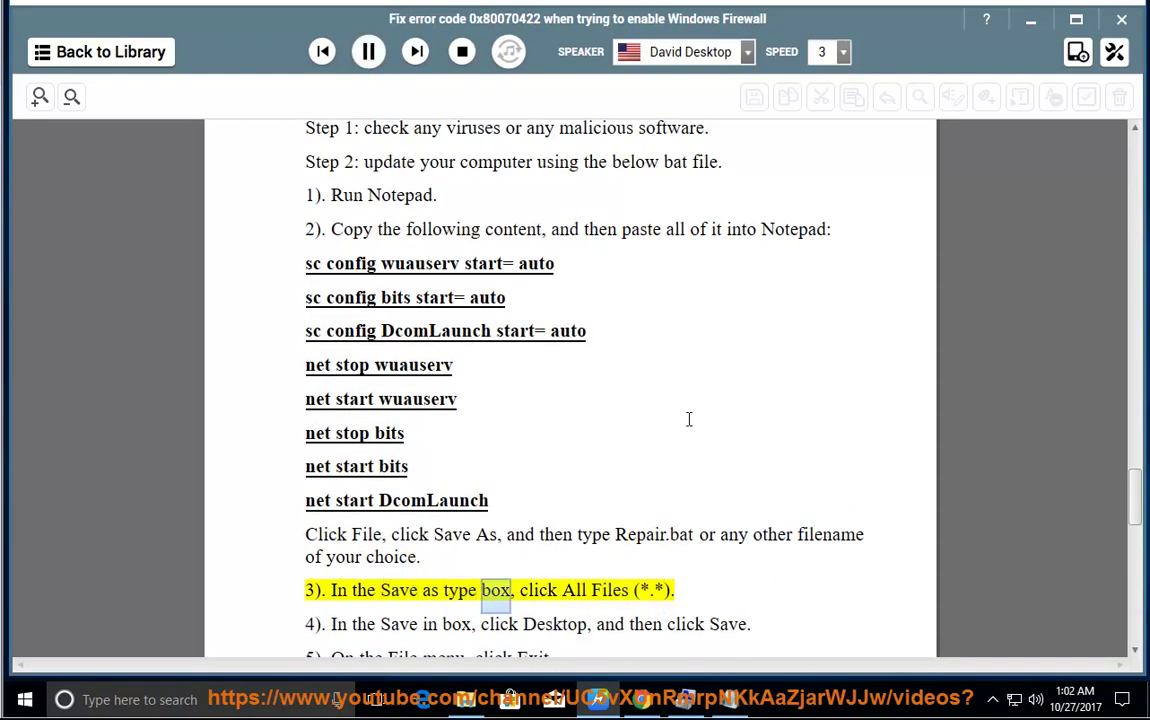